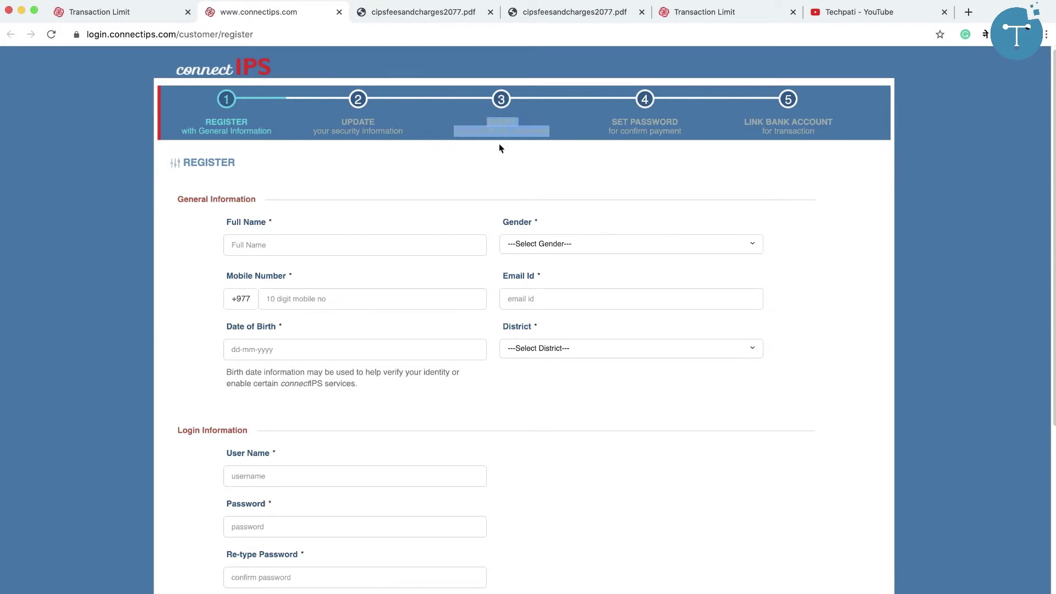
left_click(569, 142)
left_click_drag(613, 122, 688, 134)
left_click(678, 134)
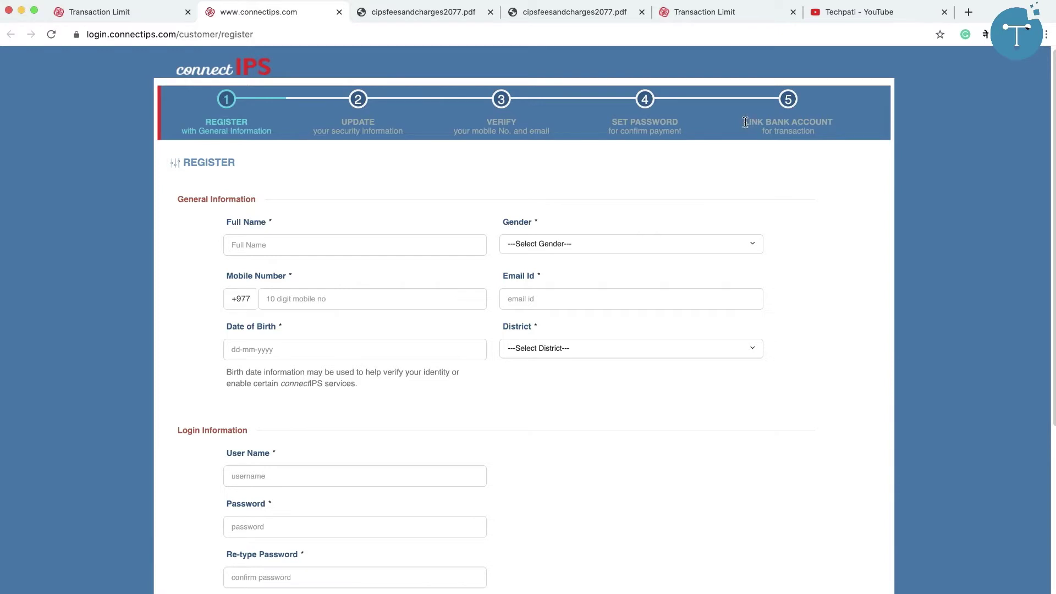
left_click_drag(745, 121, 825, 133)
left_click(825, 133)
scroll(189, 320, "down", 5)
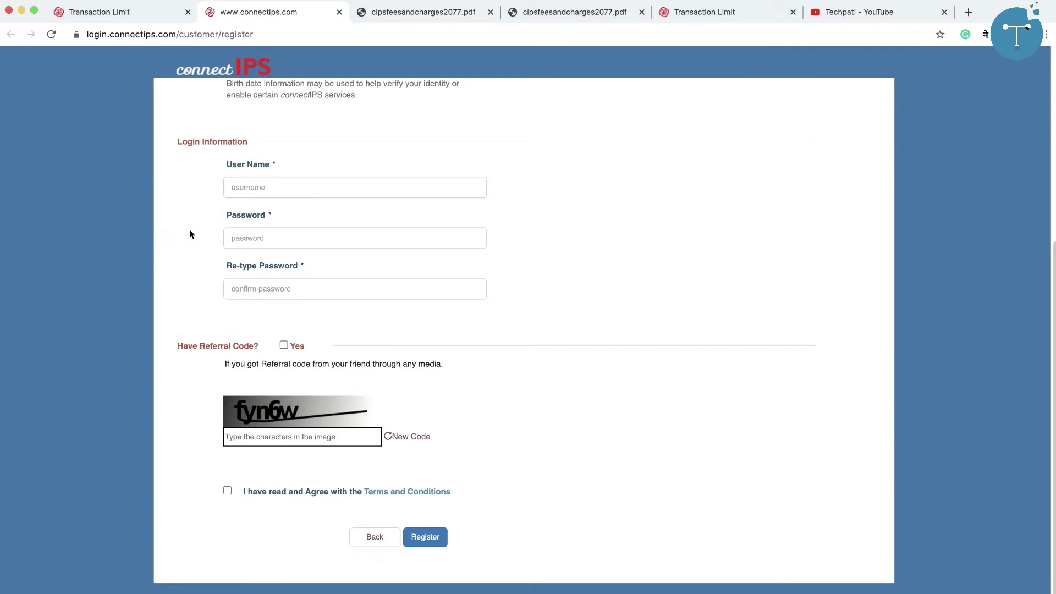
scroll(177, 252, "up", 5)
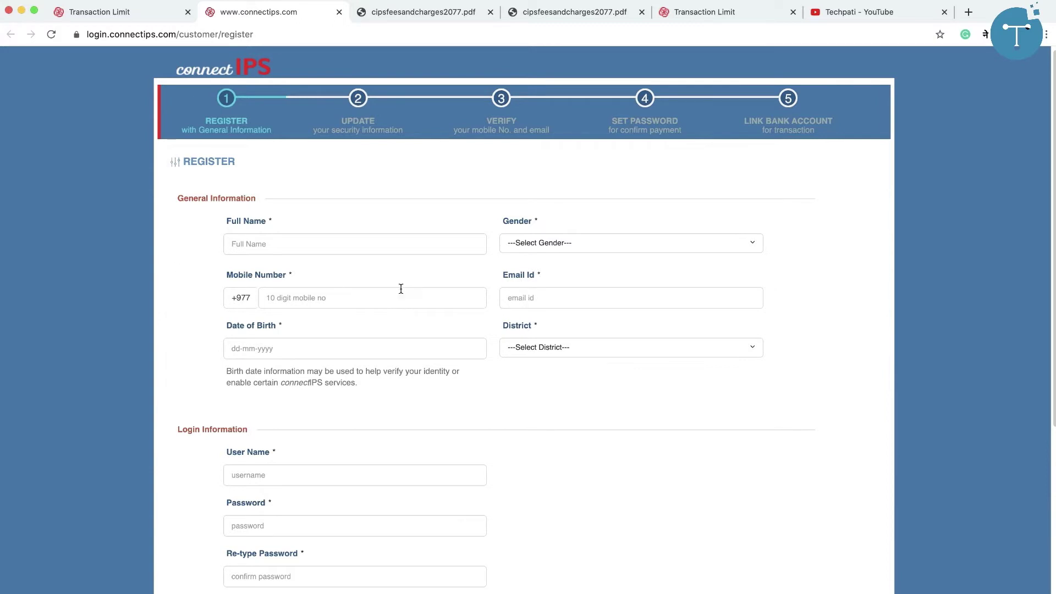
Step: Point out the User Name label on the registration form
scroll(545, 299, "down", 4)
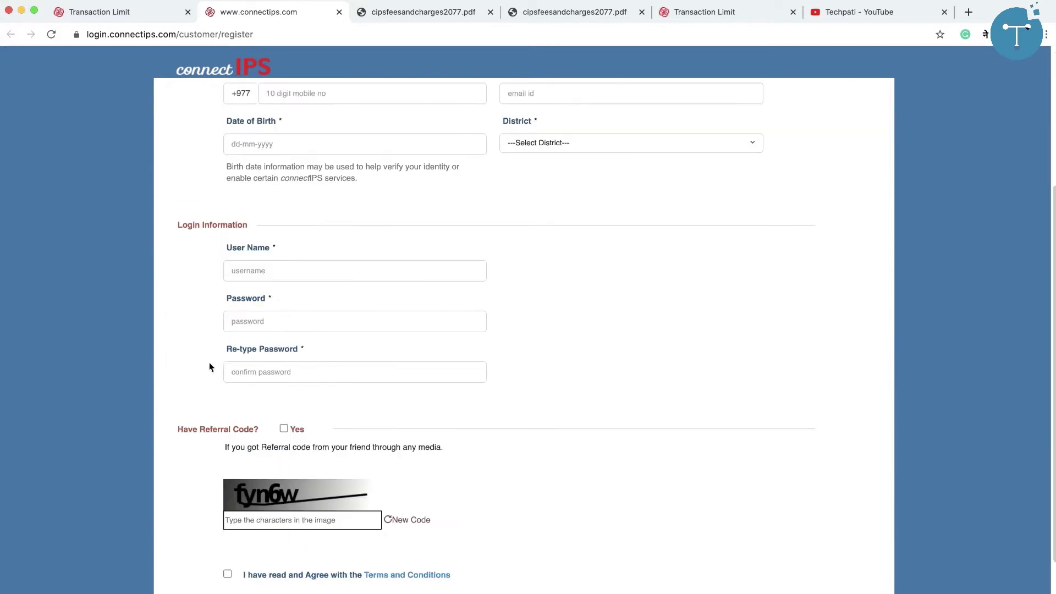
left_click_drag(224, 244, 271, 249)
left_click(236, 301)
left_click(191, 319)
left_click_drag(227, 251, 267, 250)
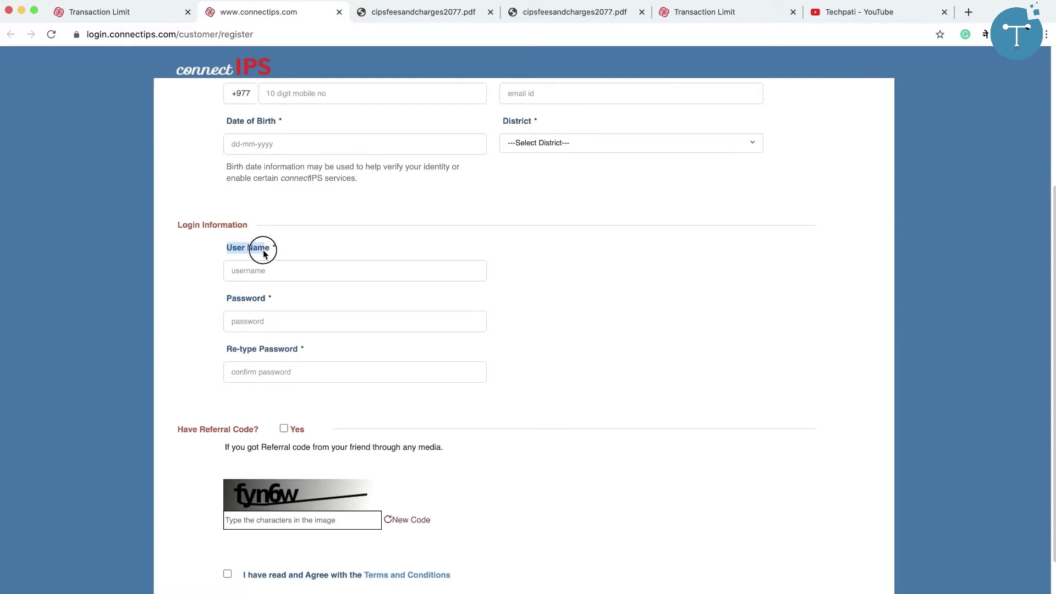
left_click(196, 265)
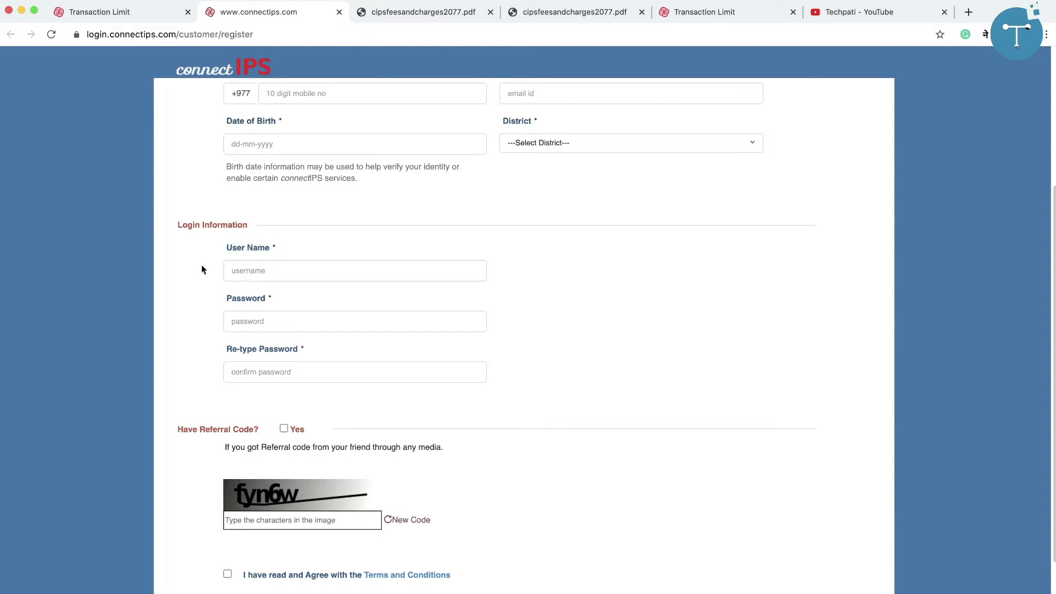
Step: Scroll through the rest of the completed registration form, down to captcha and terms
left_click(198, 307)
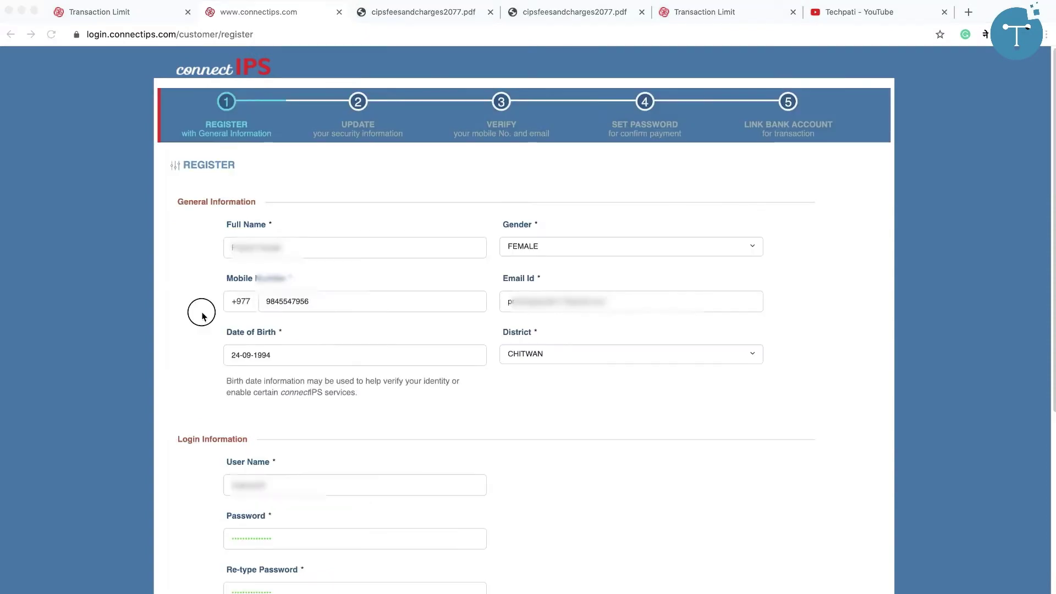
scroll(182, 319, "down", 2)
scroll(200, 359, "down", 2)
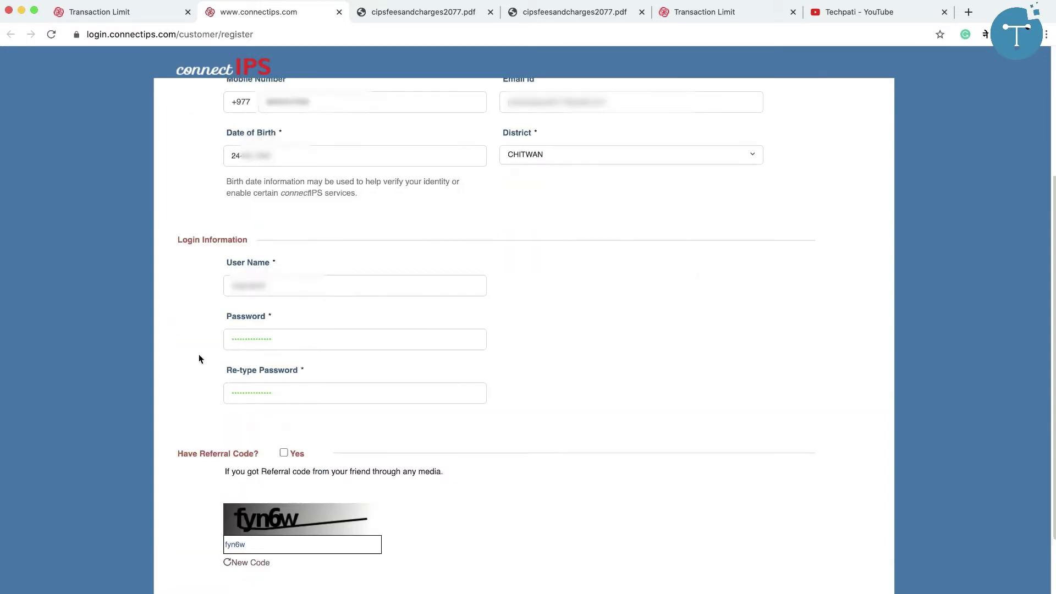
scroll(231, 358, "up", 4)
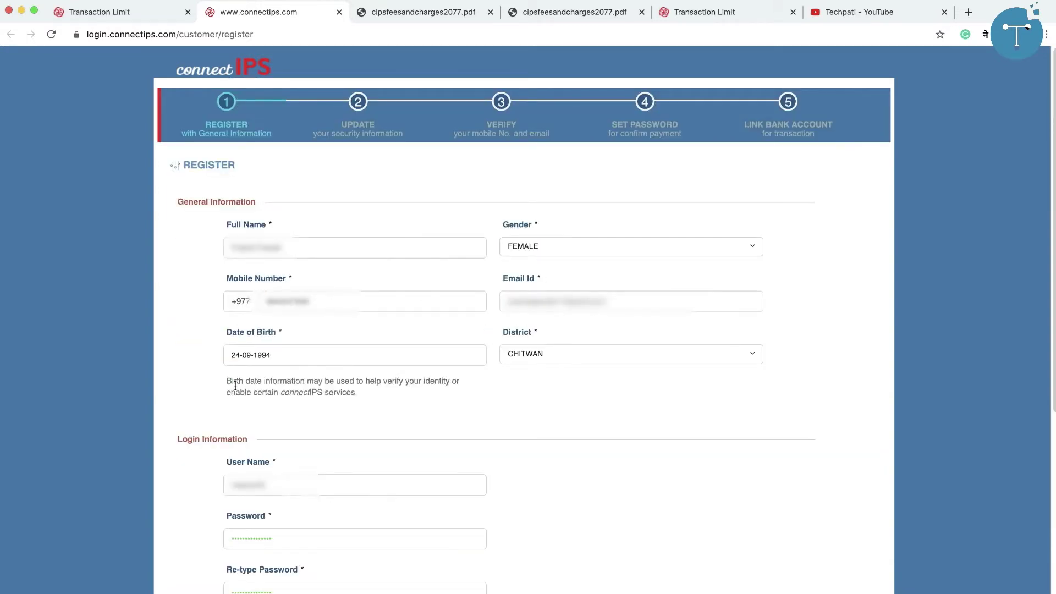
scroll(222, 402, "down", 6)
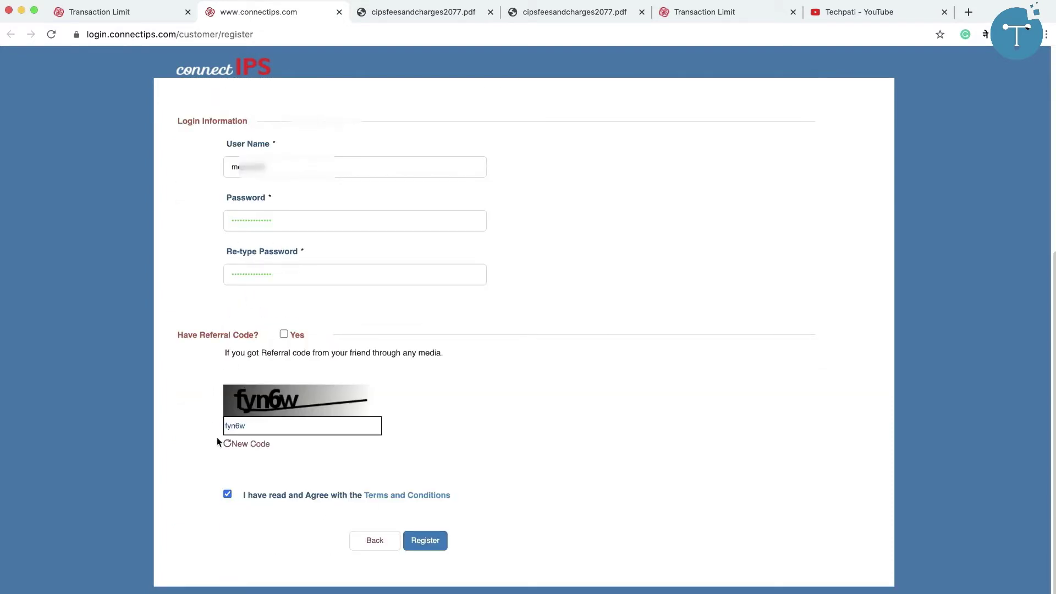
Step: Submit the registration form and note the registration success message
left_click(428, 544)
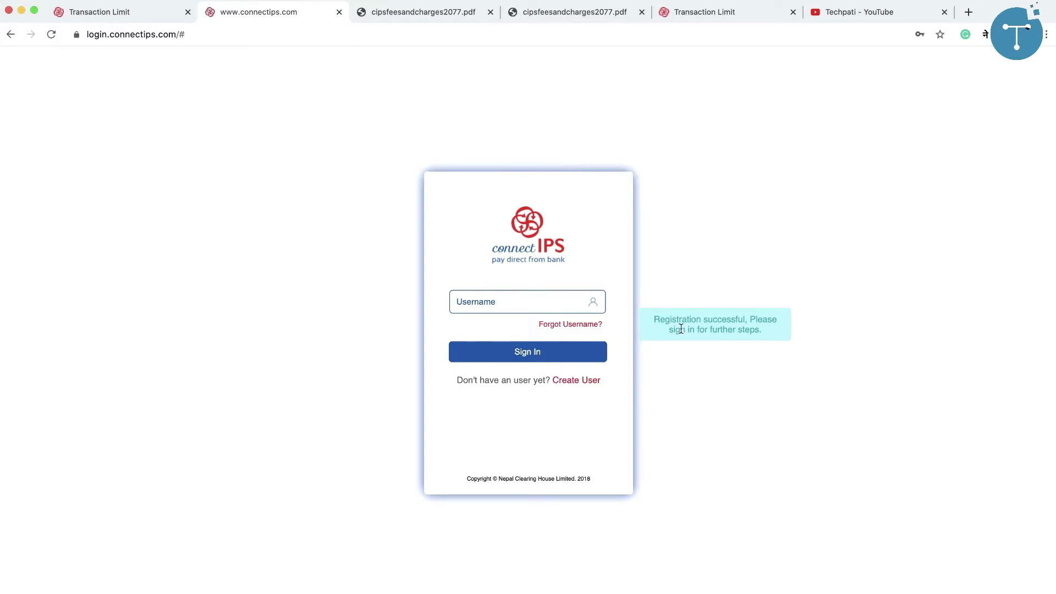
left_click_drag(650, 323, 760, 329)
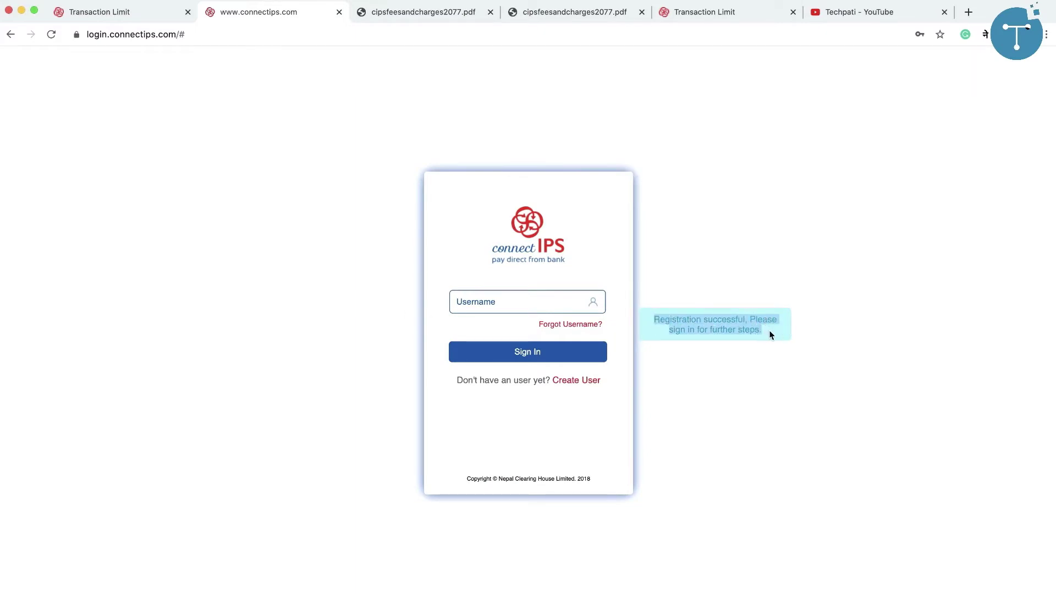
left_click(771, 334)
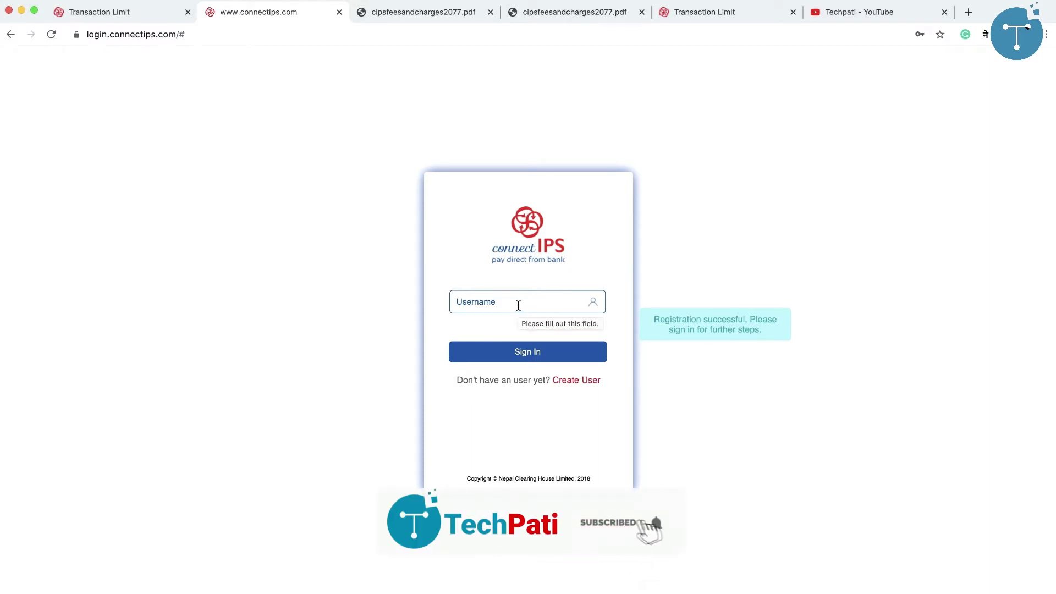
Step: Sign in with the new username, the captcha characters and the account password
left_click(519, 306)
type("me")
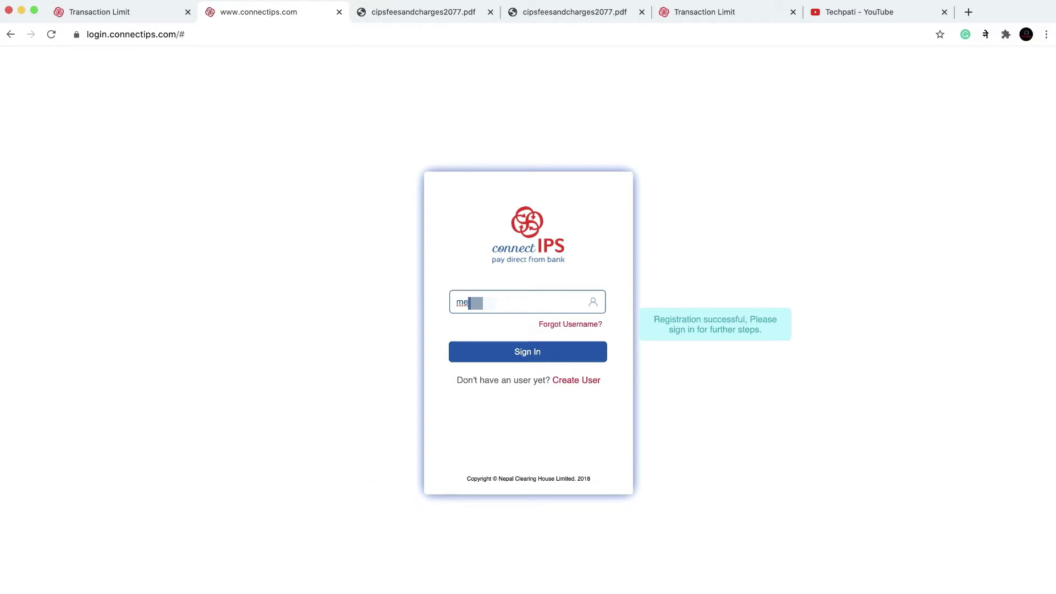
left_click(533, 357)
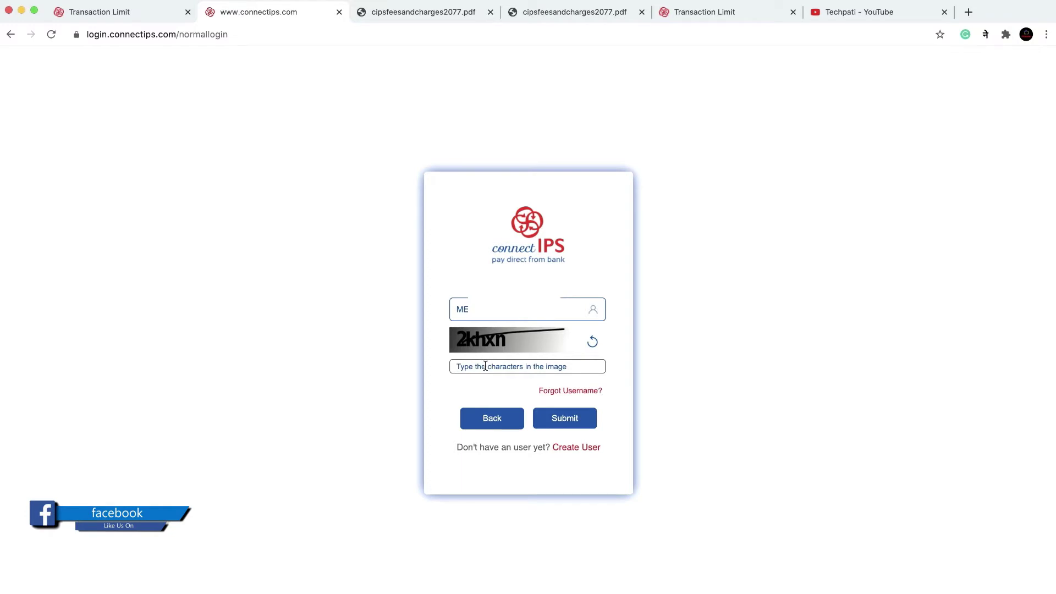
left_click(485, 365)
type("2khxn")
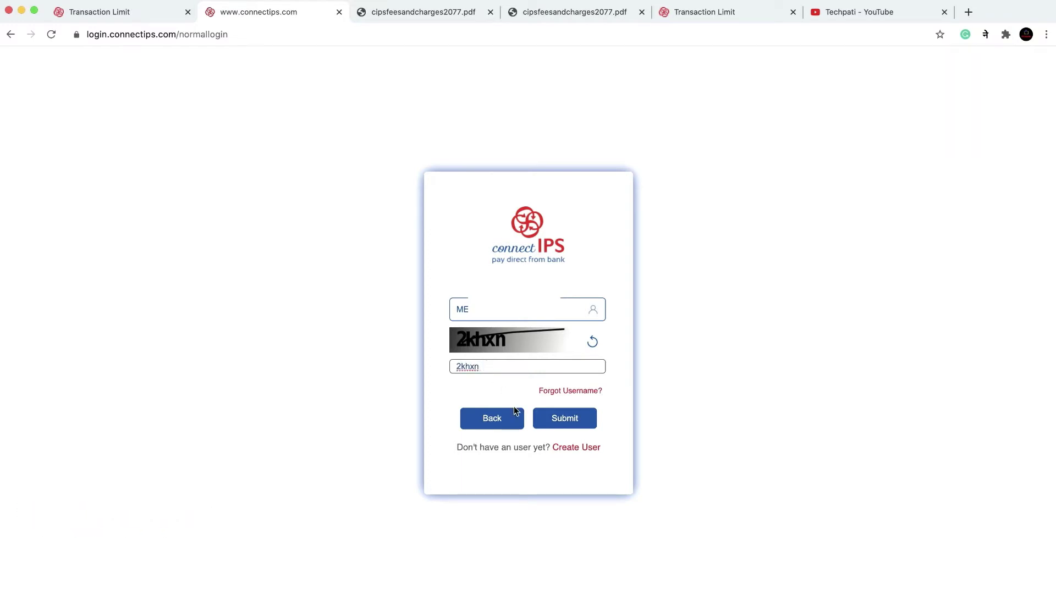
left_click(566, 420)
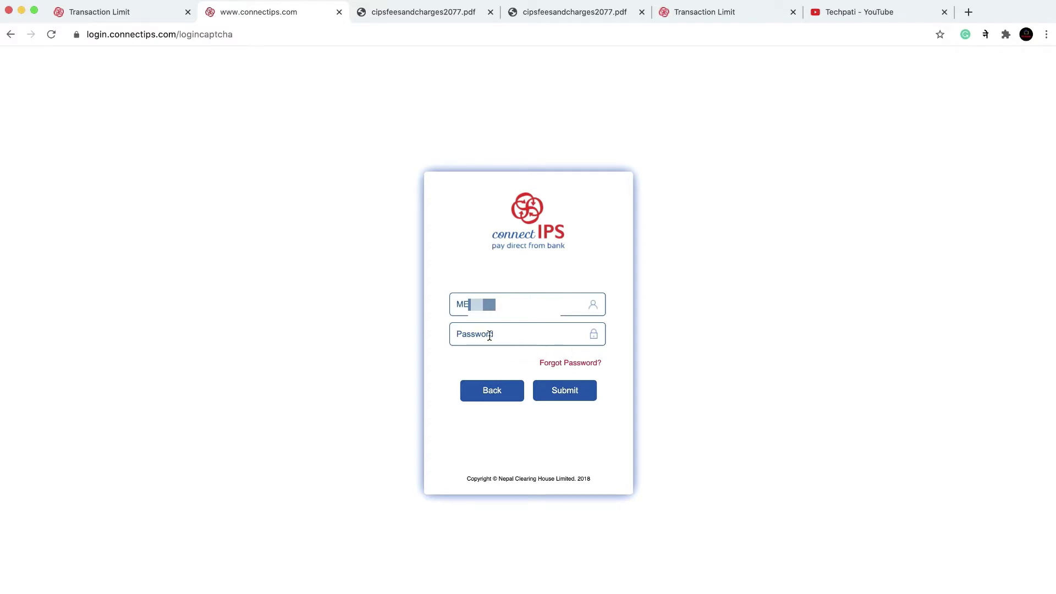
left_click(485, 333)
type("a•••••••••••••")
left_click(567, 392)
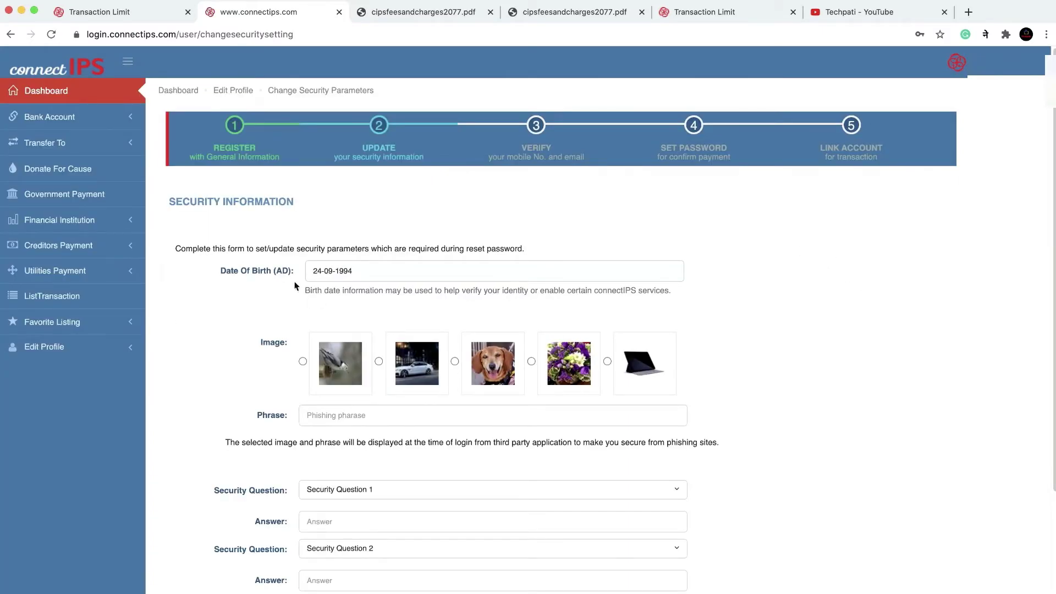
scroll(199, 343, "down", 3)
scroll(199, 343, "up", 3)
scroll(163, 330, "down", 2)
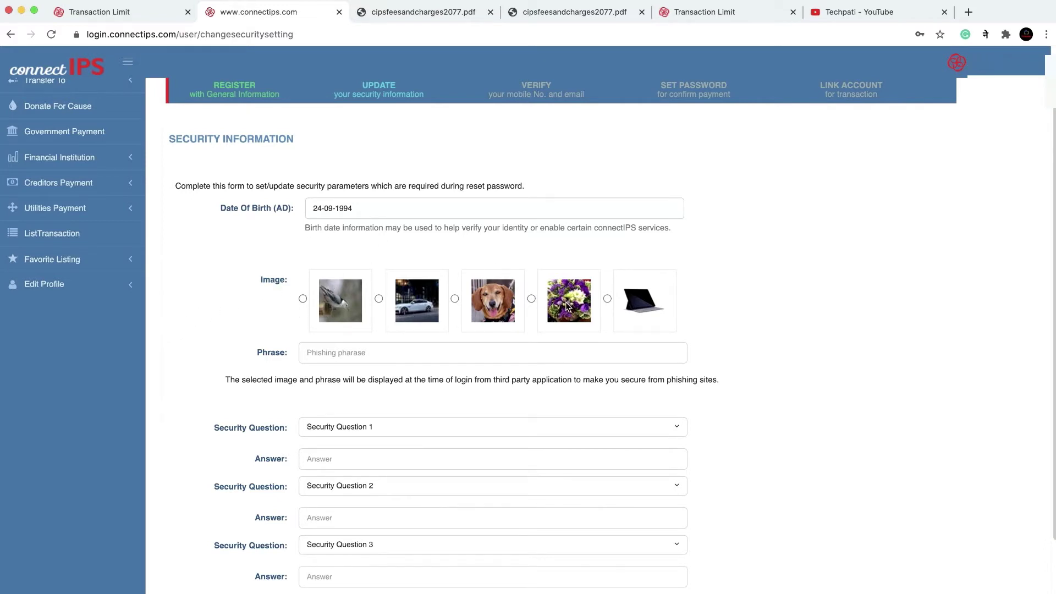
left_click(532, 299)
key("Tab")
scroll(213, 333, "down", 2)
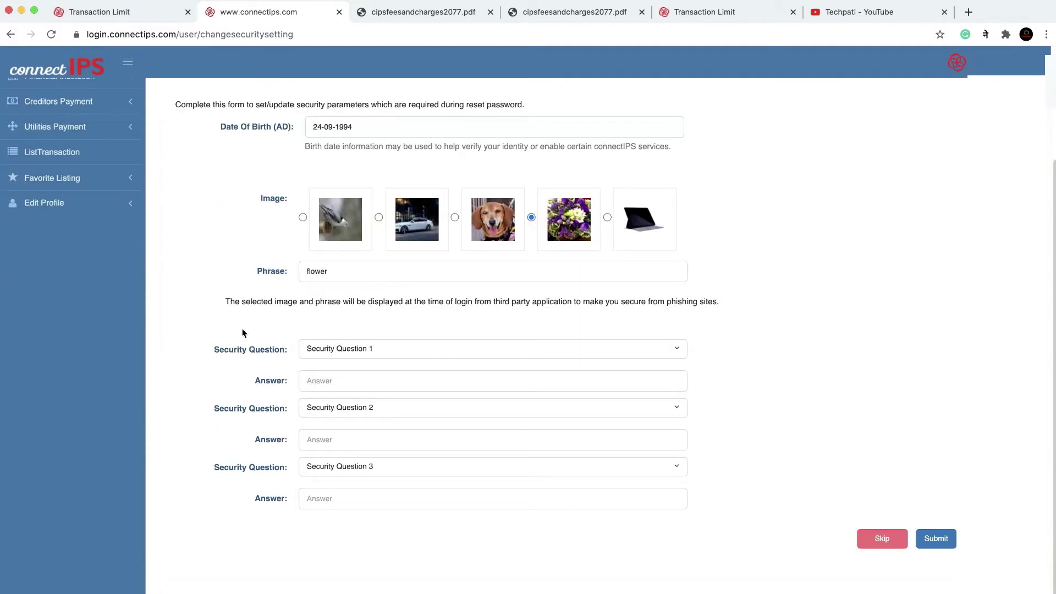
Step: Pick the three security questions with answers and save the security settings
left_click(391, 352)
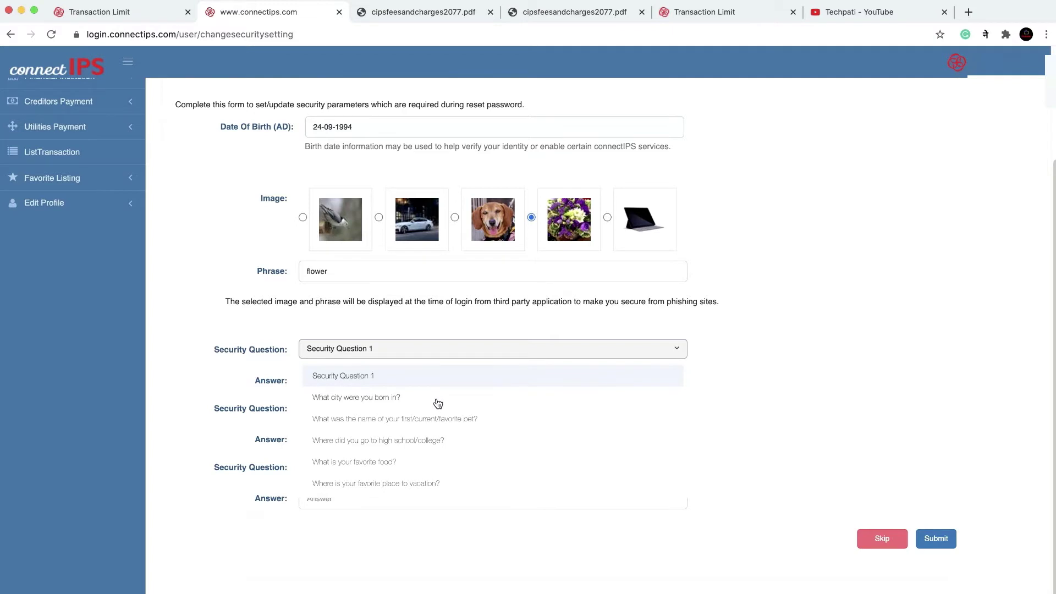
left_click(215, 386)
left_click(362, 409)
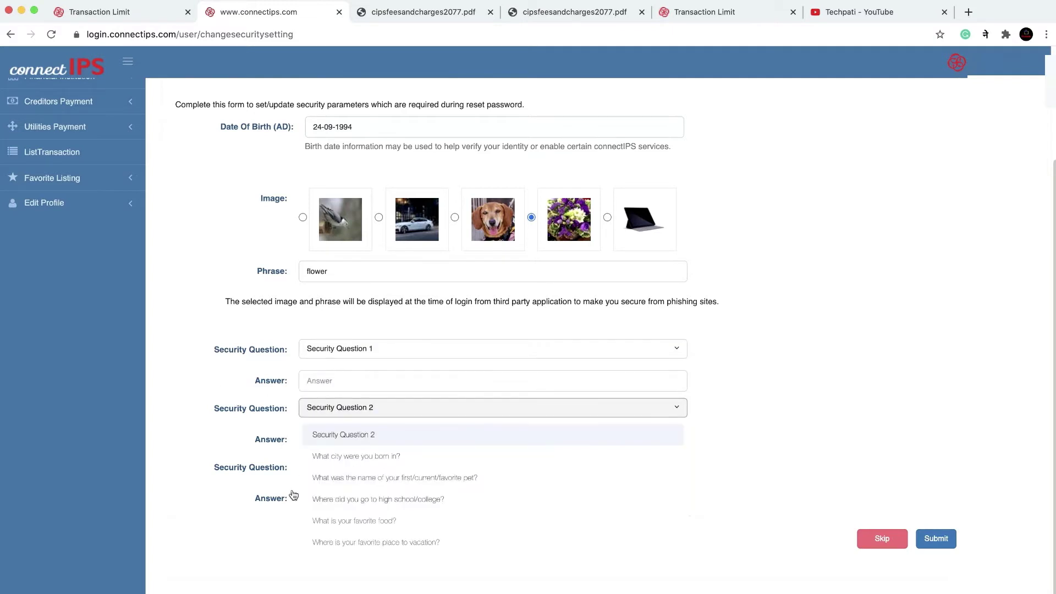
scroll(384, 329, "down", 1)
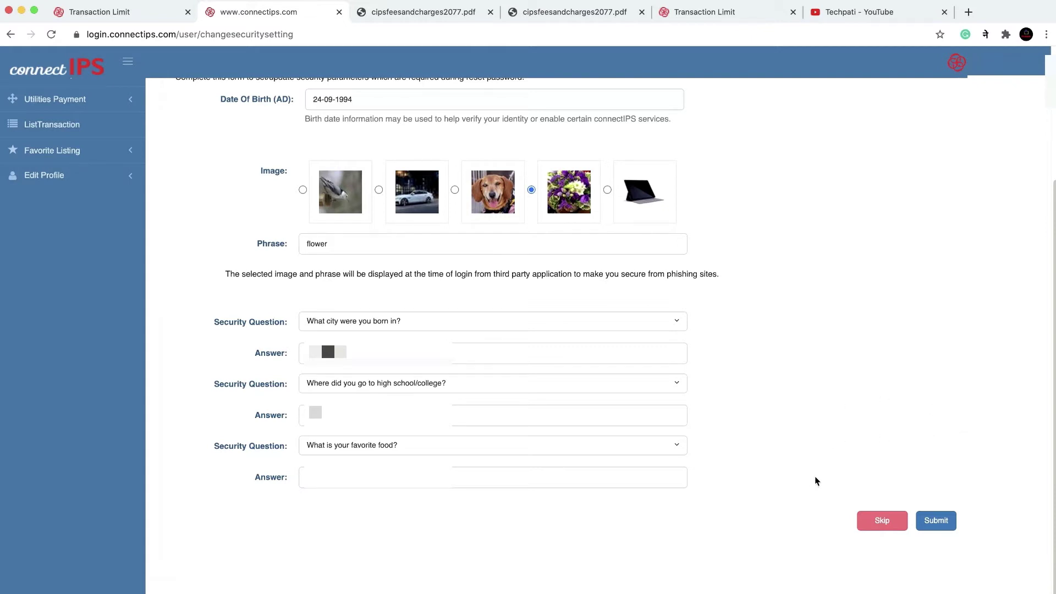
left_click(947, 528)
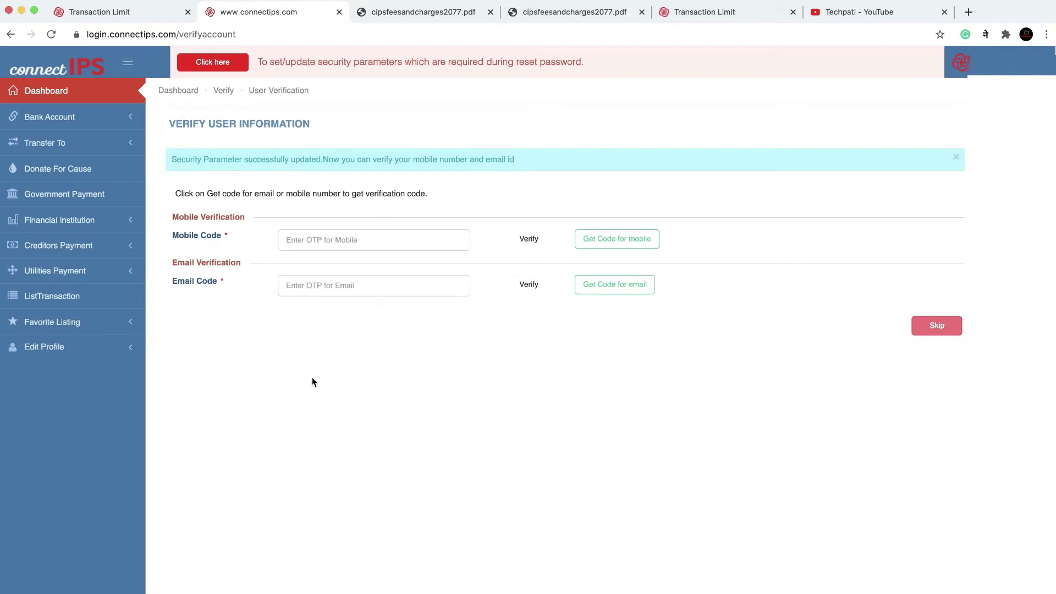
Step: Look over the Mobile and Email verification headings and code fields
left_click_drag(214, 218, 252, 215)
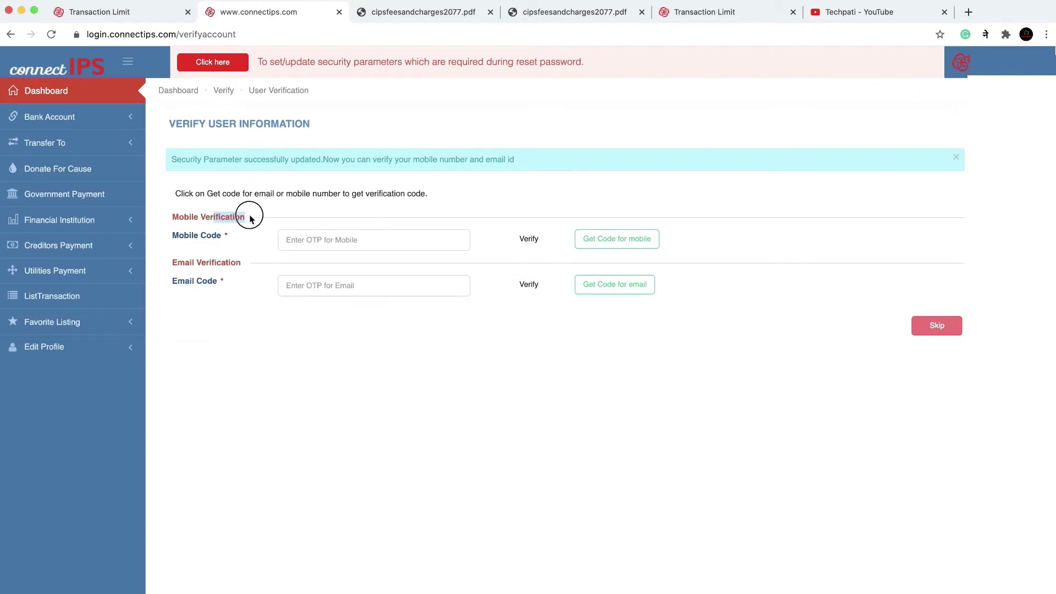
left_click_drag(194, 264, 224, 264)
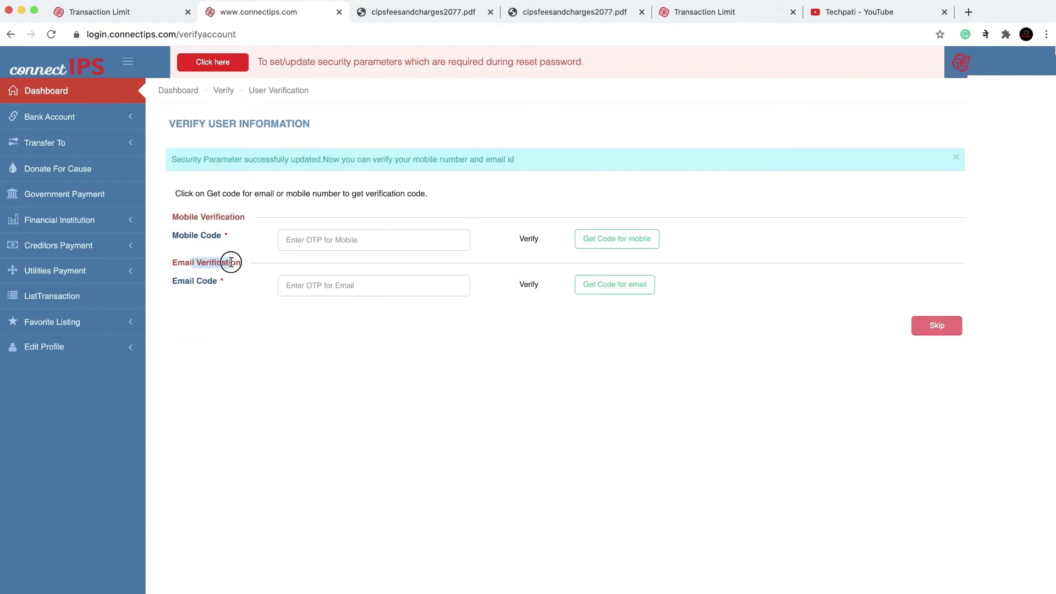
left_click(292, 365)
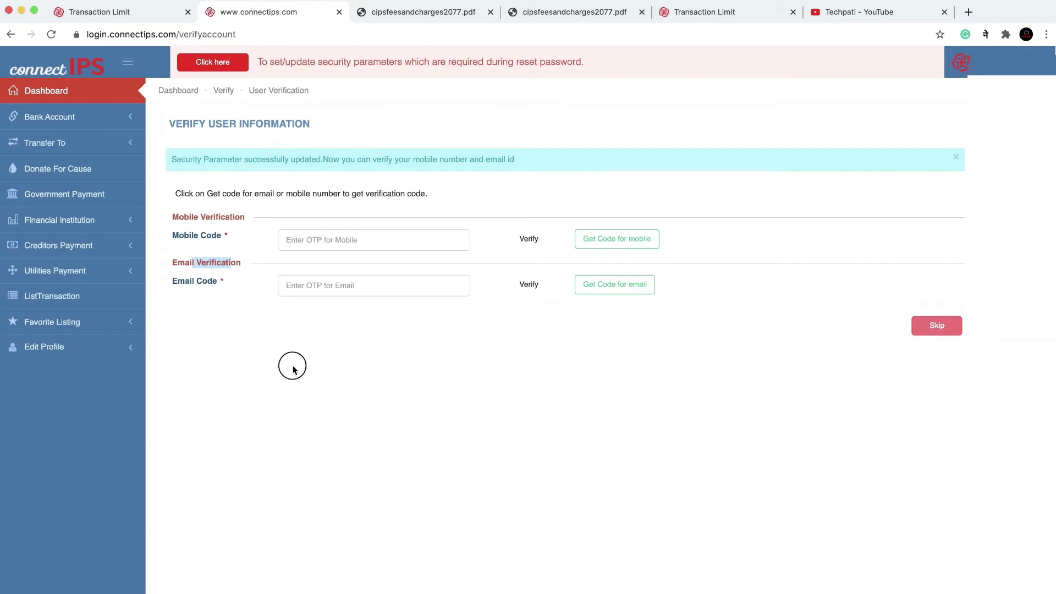
left_click(355, 239)
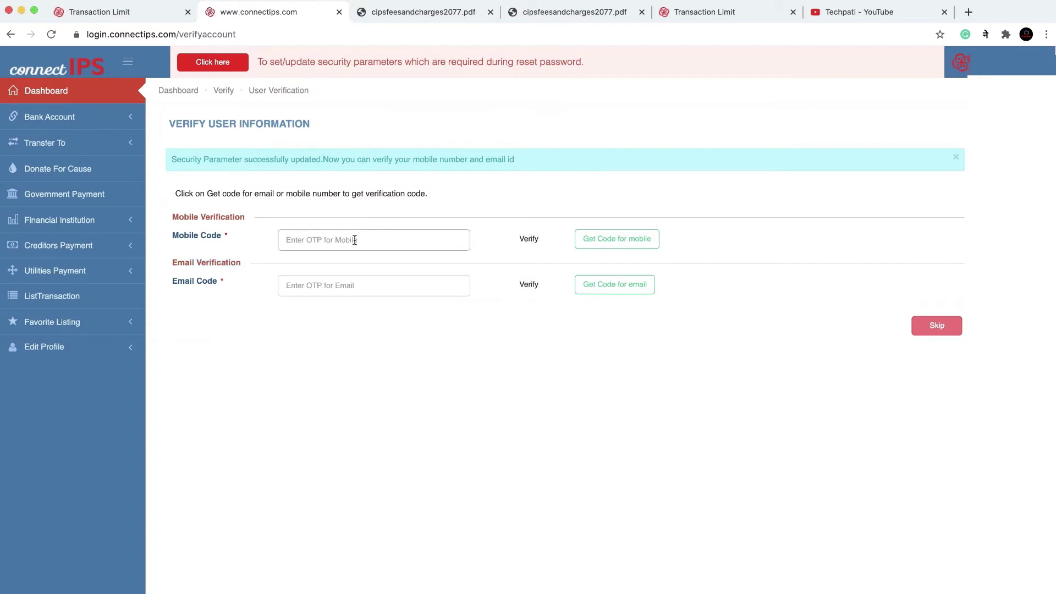
left_click(346, 285)
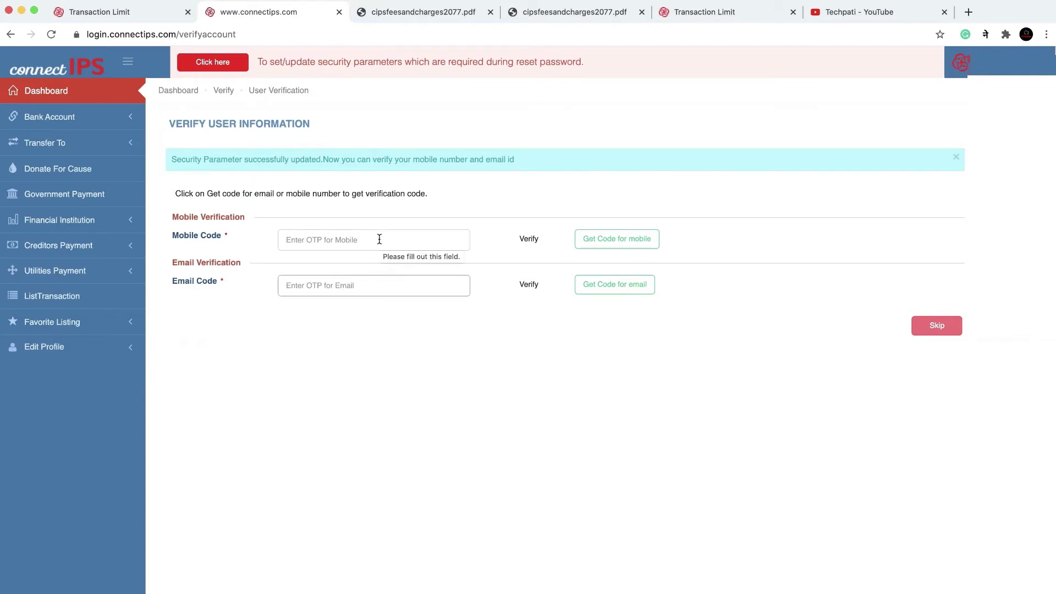
Step: Request a mobile verification code, enter the received code and verify it
left_click(632, 242)
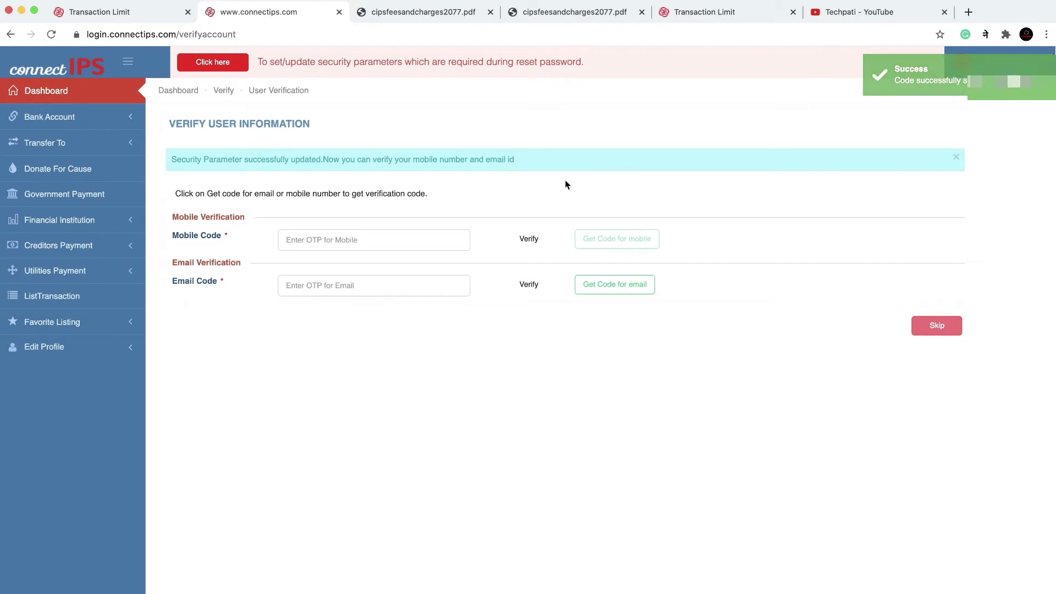
left_click(390, 239)
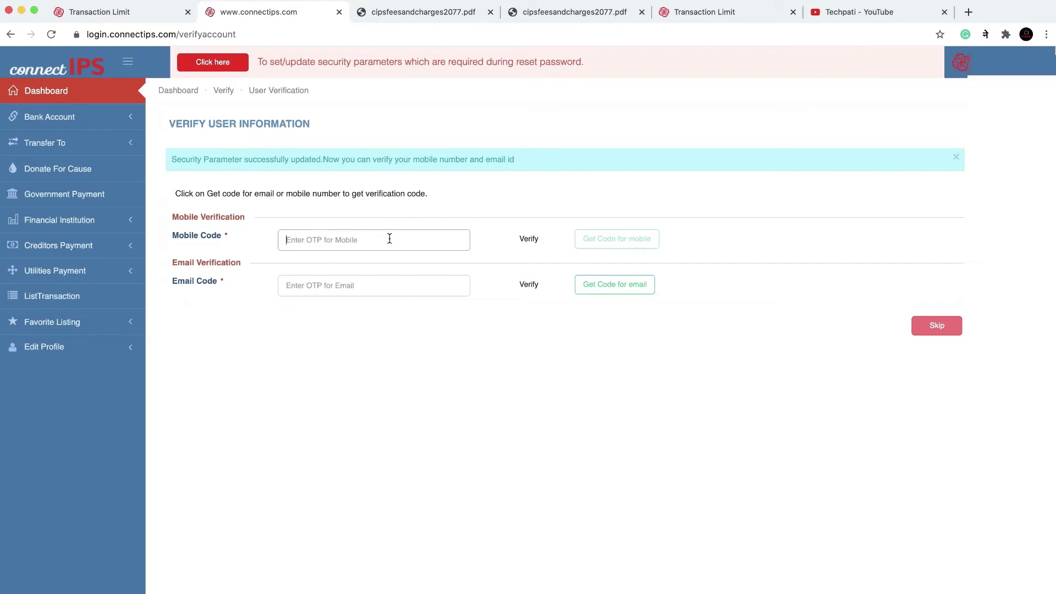
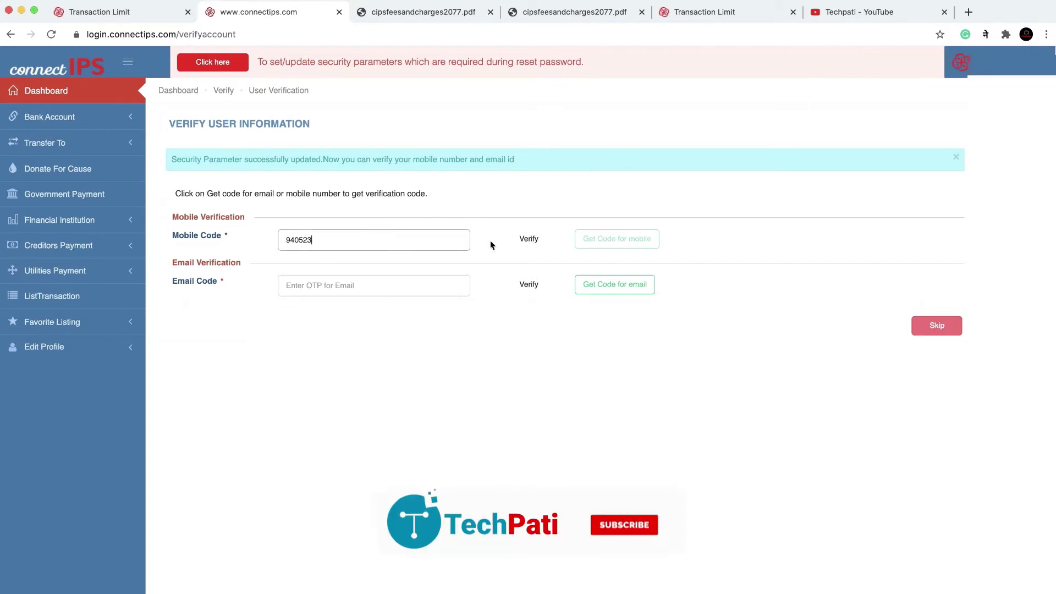
left_click(530, 240)
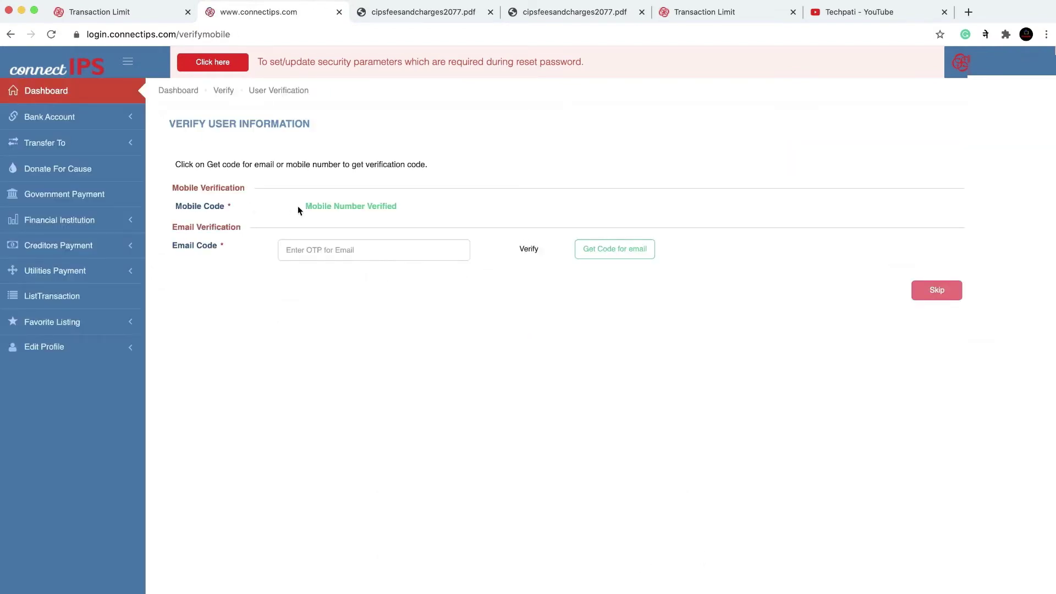
Step: Request the email verification code, paste it into Email Code and verify it
left_click_drag(307, 211, 385, 203)
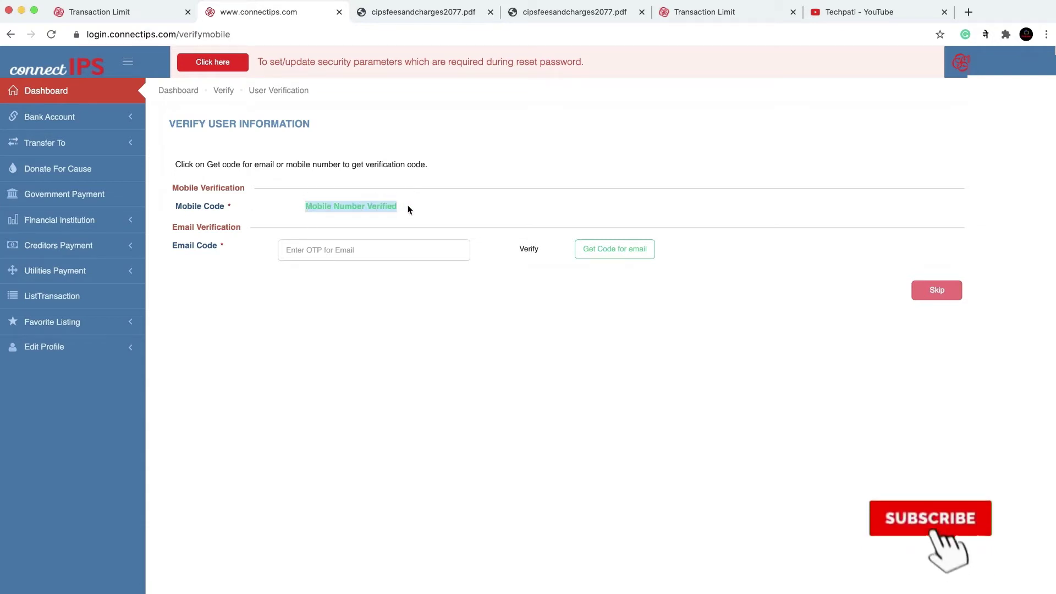
left_click(356, 336)
left_click(325, 251)
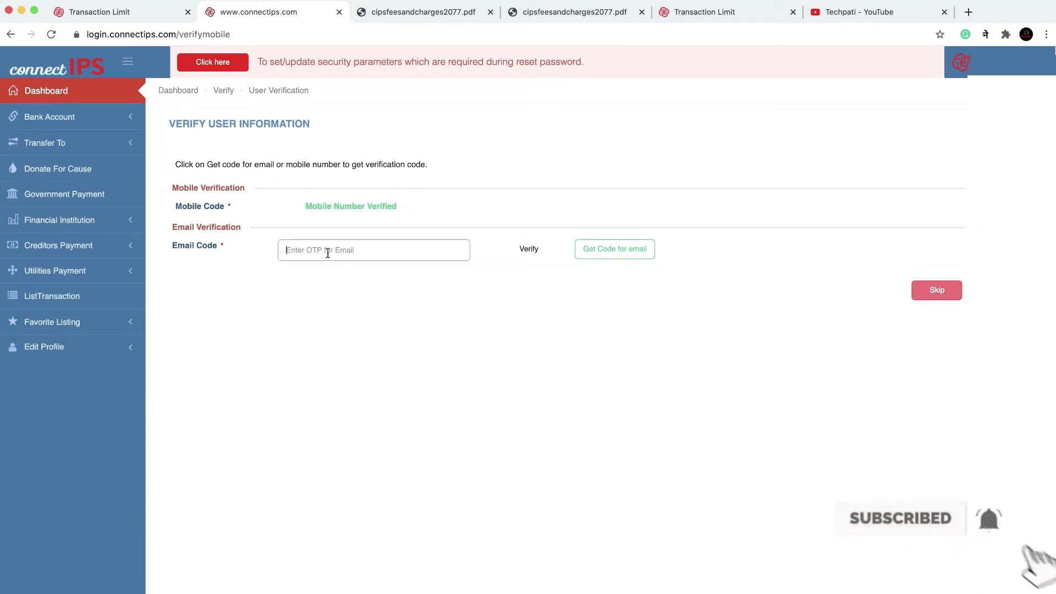
left_click(629, 251)
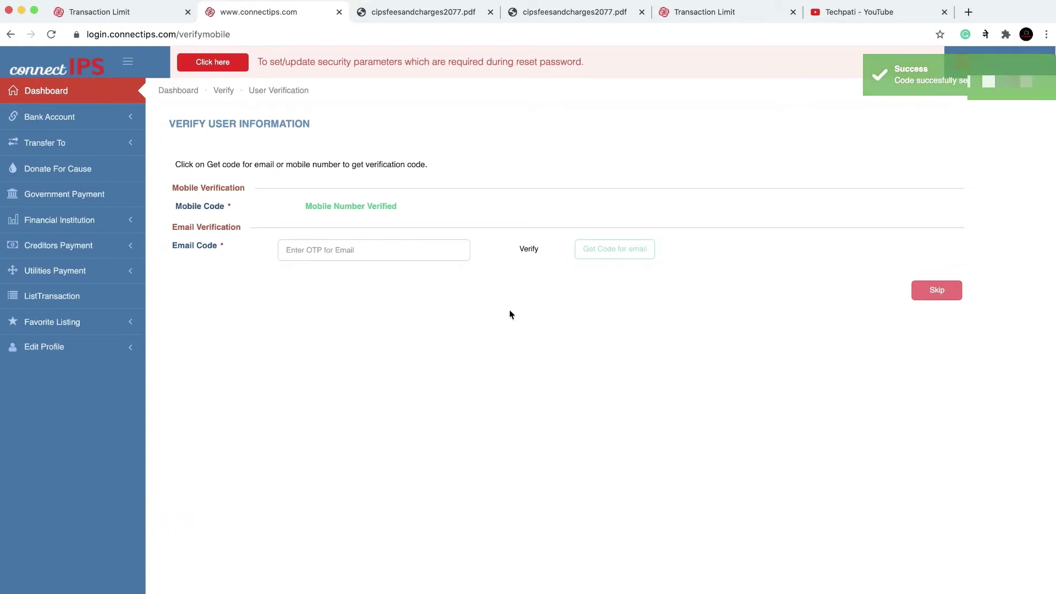
left_click(339, 252)
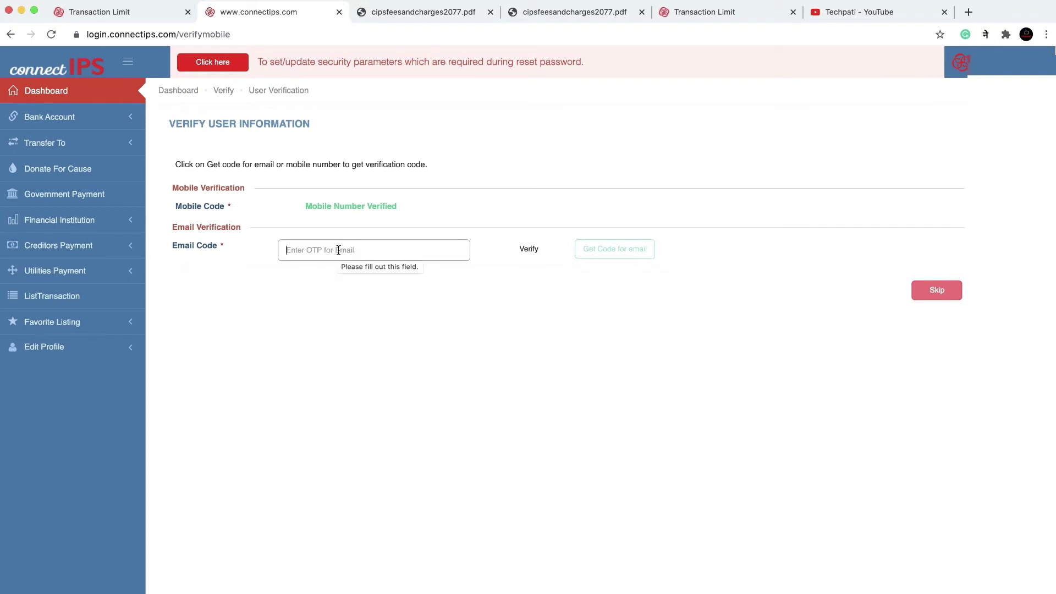
key("super+v")
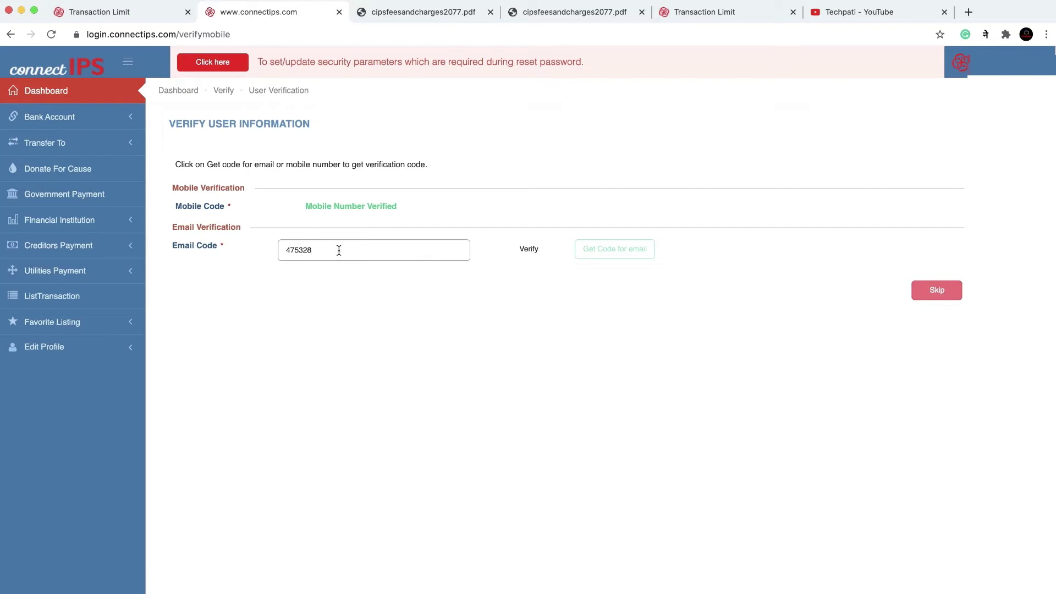
left_click(536, 253)
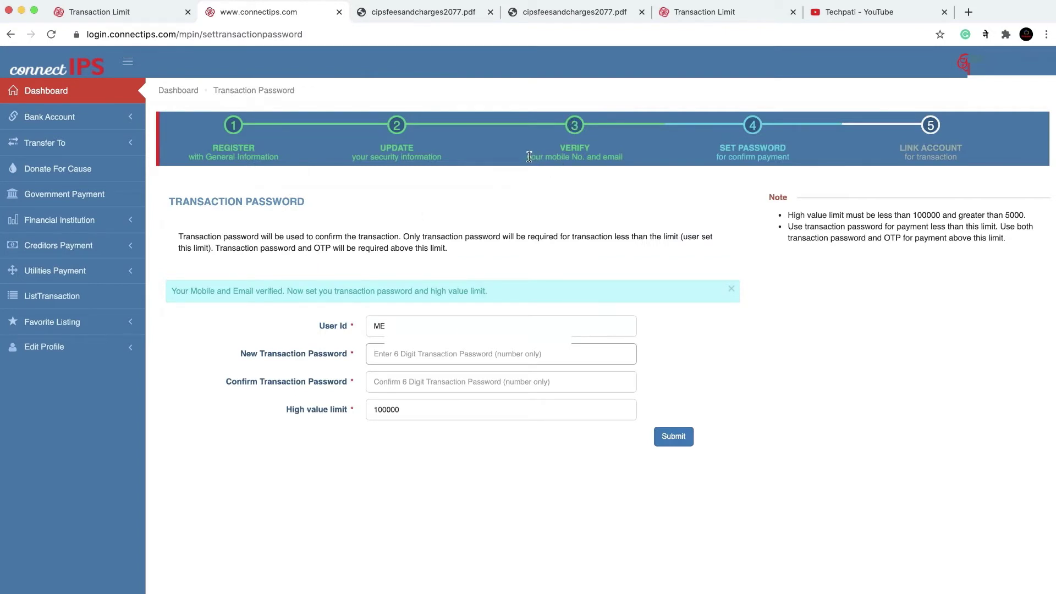
triple_click(559, 148)
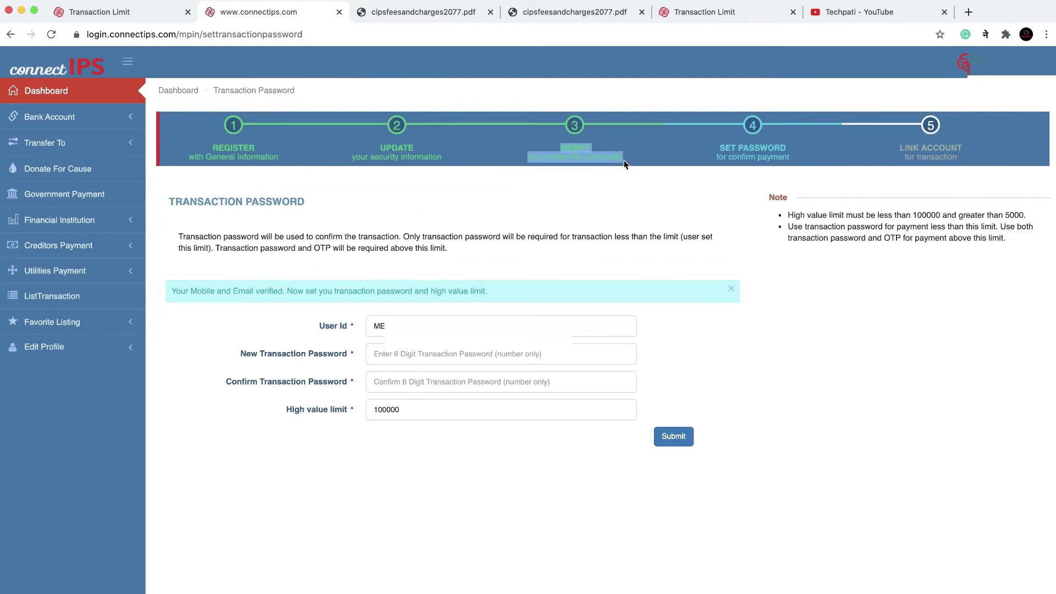
left_click(197, 414)
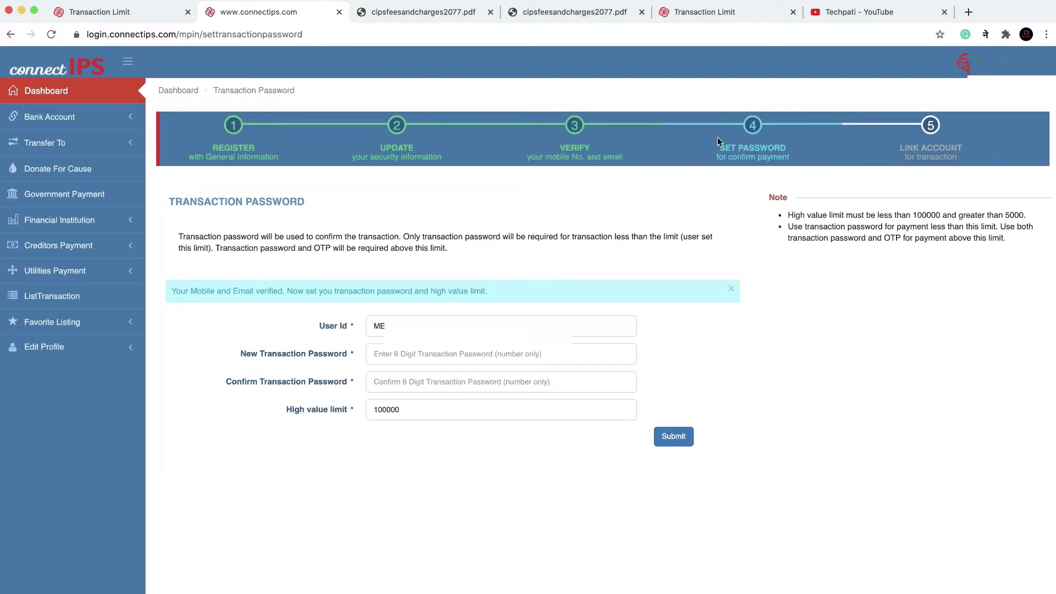
left_click_drag(722, 148, 803, 162)
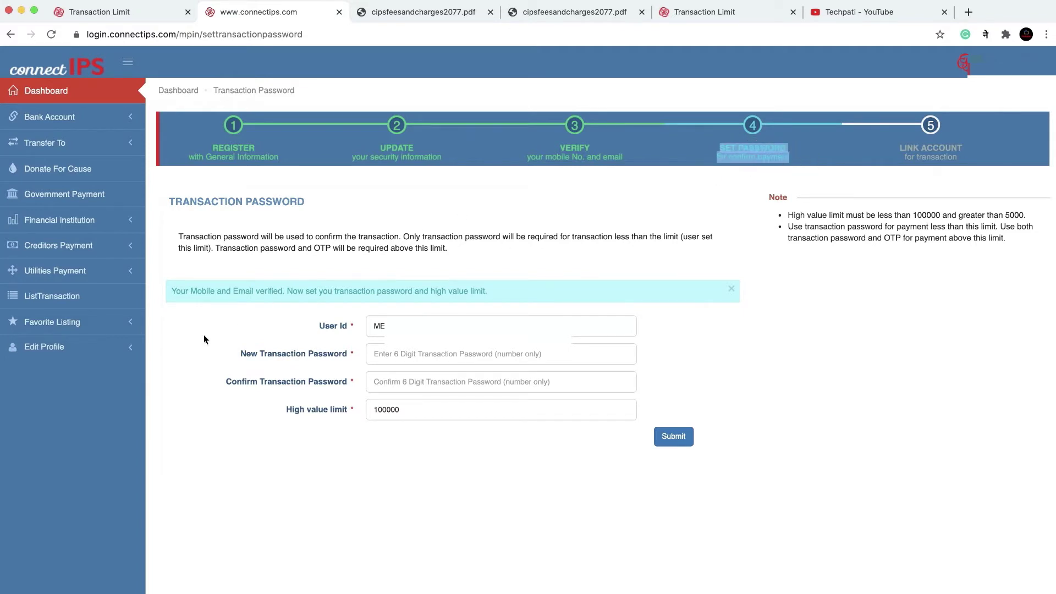
left_click(184, 390)
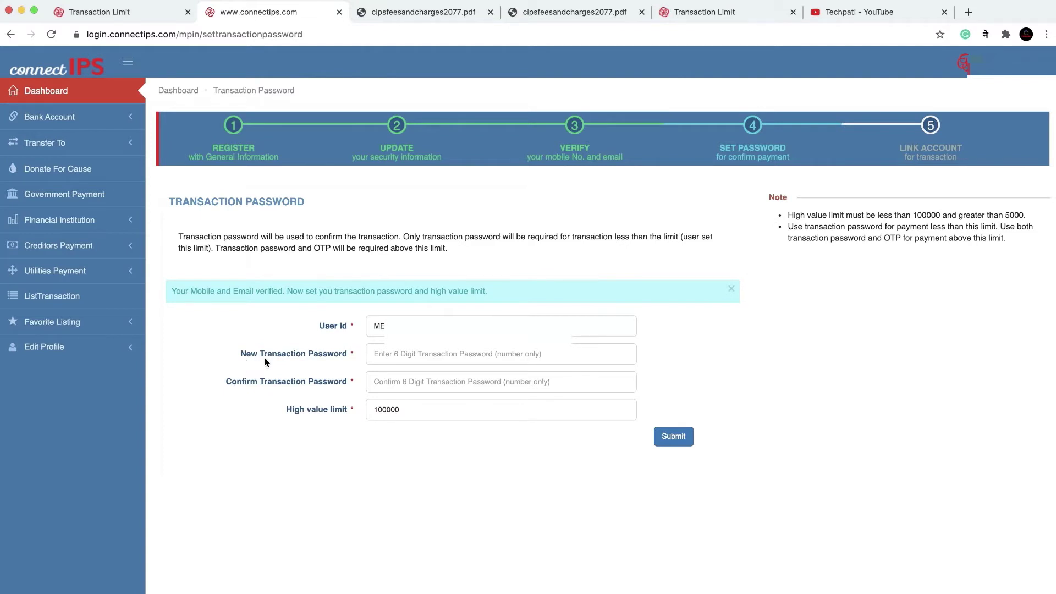
left_click_drag(259, 355, 348, 361)
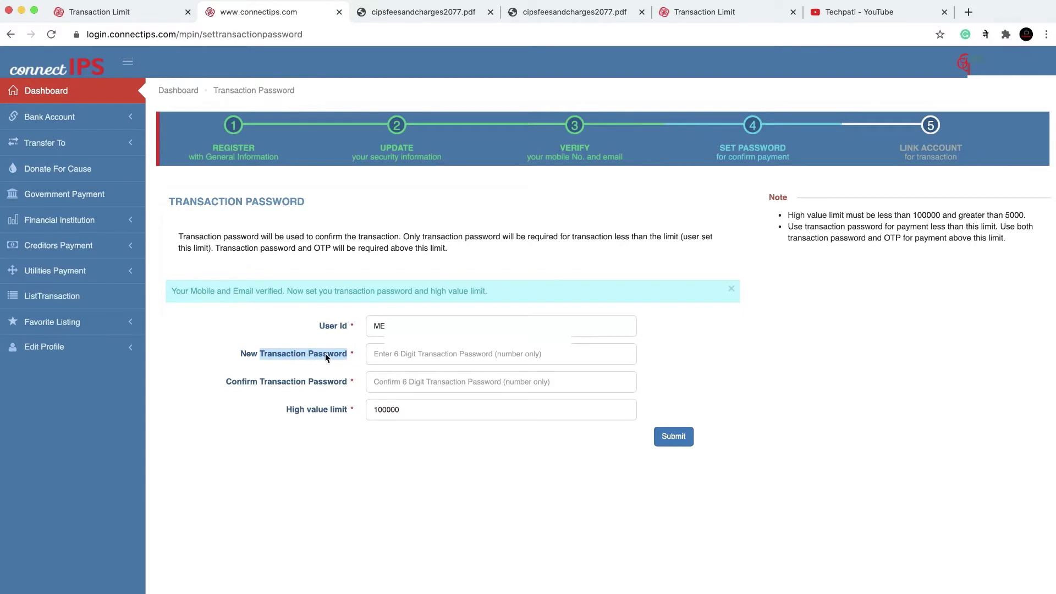
left_click(325, 353)
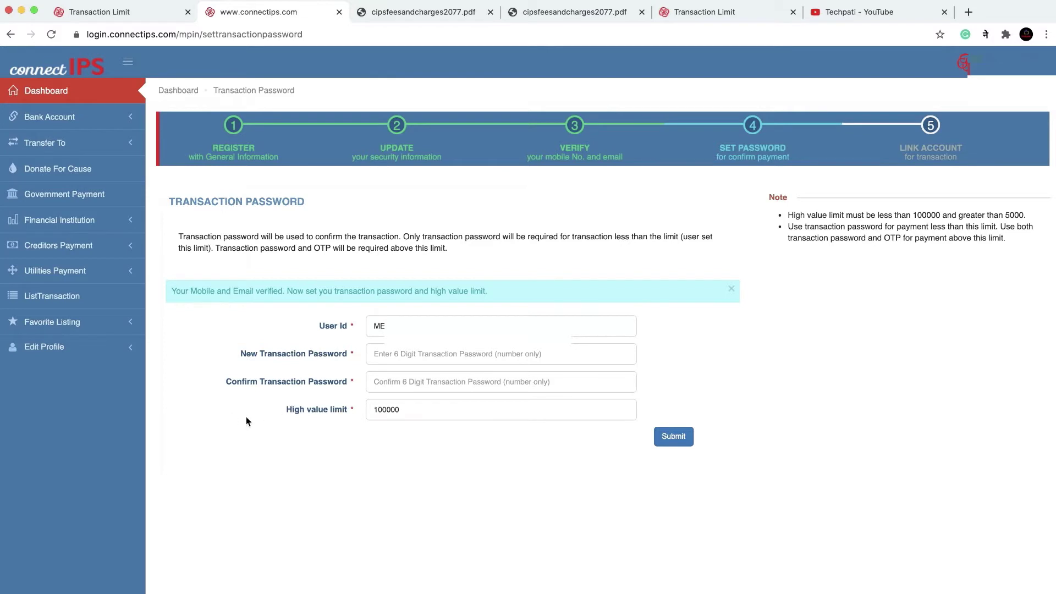
left_click(424, 411)
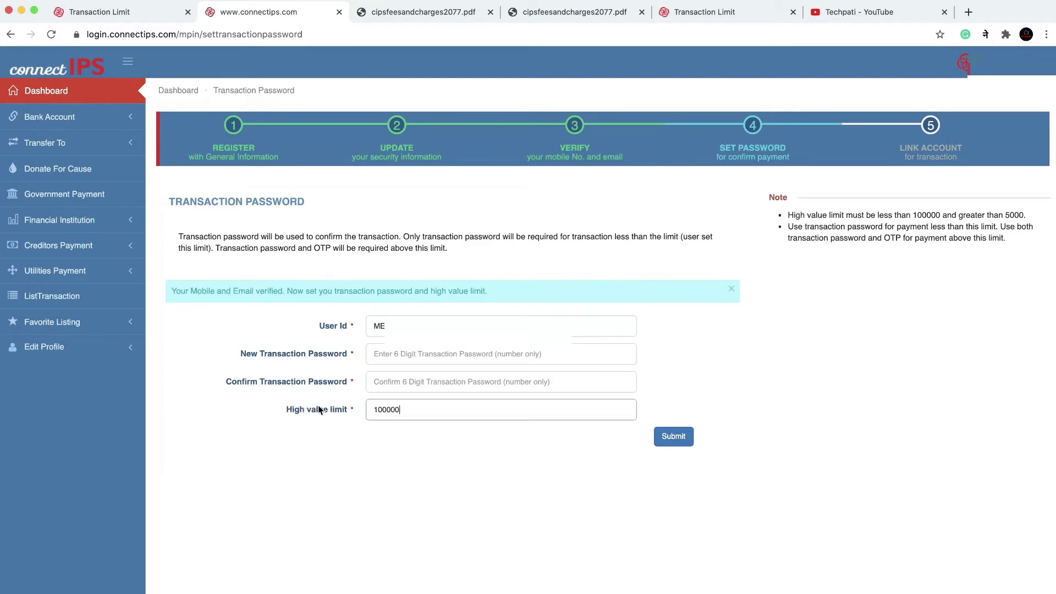
left_click_drag(788, 216, 997, 240)
left_click(859, 214)
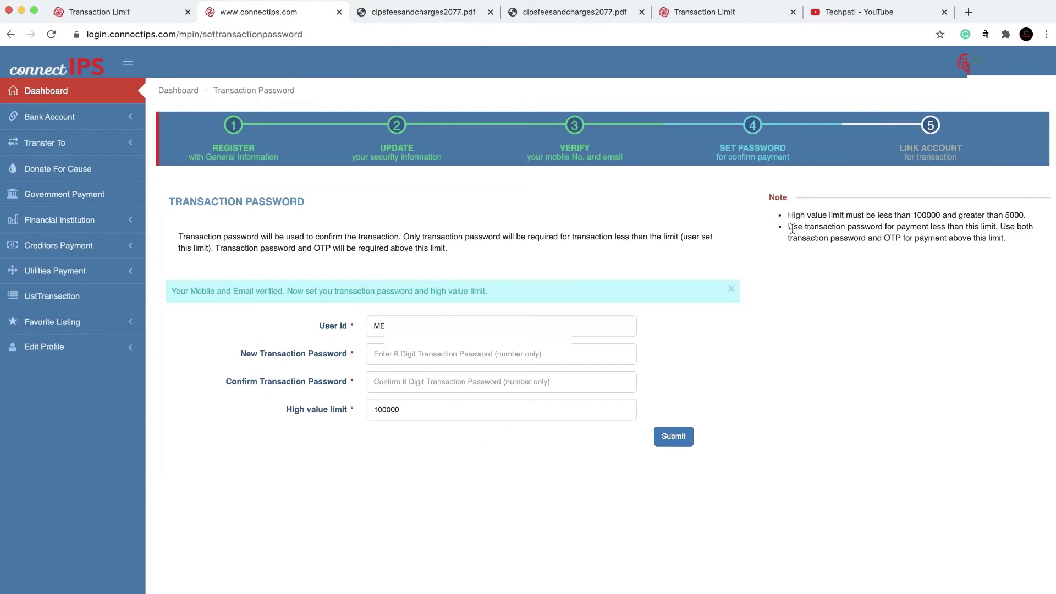
left_click_drag(791, 228, 990, 237)
left_click(990, 236)
left_click_drag(790, 239, 949, 238)
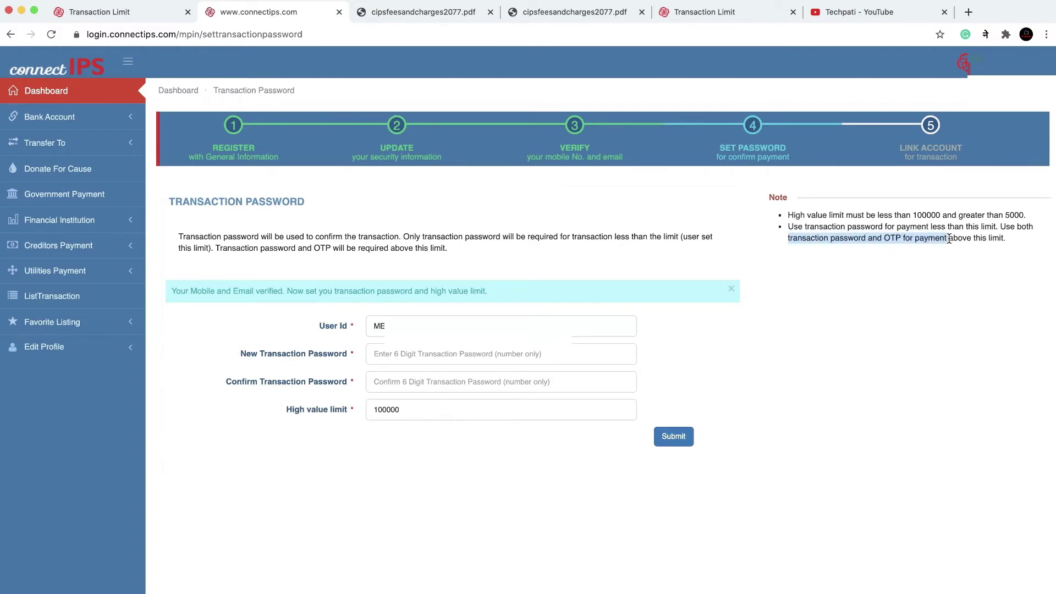
left_click(949, 238)
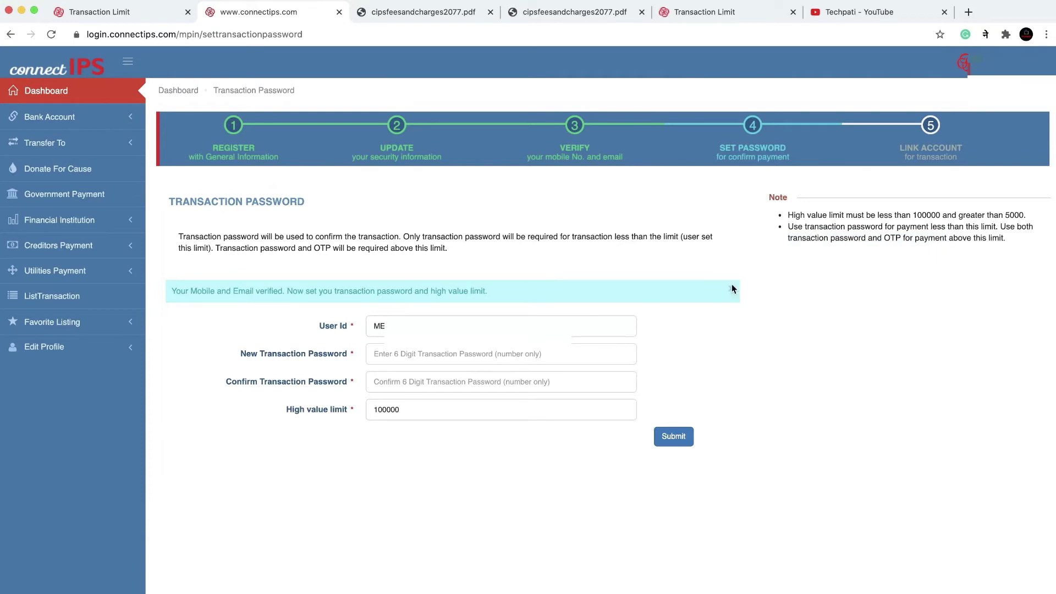
Step: Lower the high value limit from 100000 to 5000
left_click(440, 356)
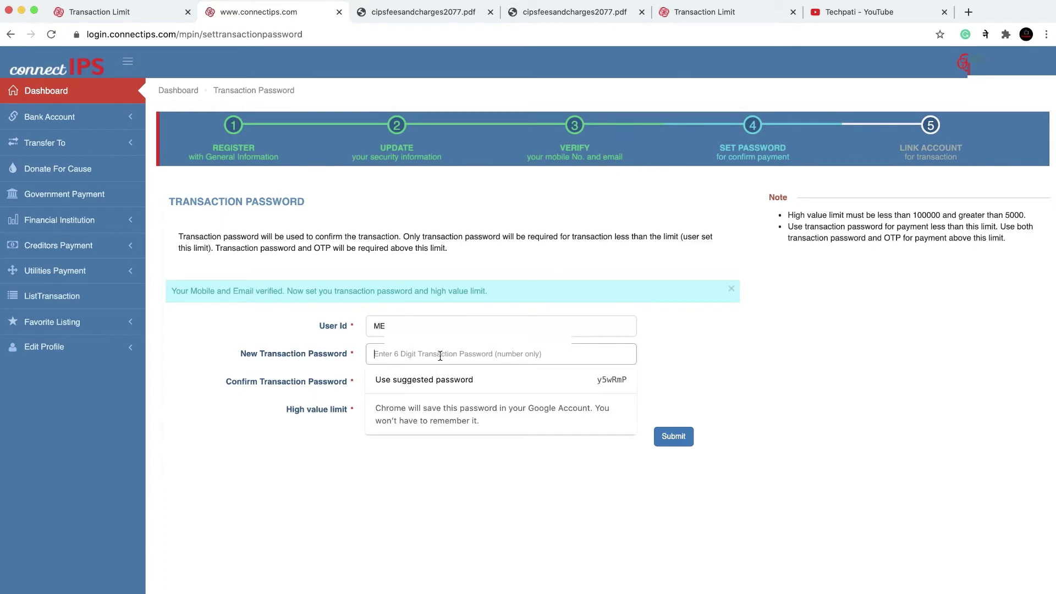
left_click(695, 367)
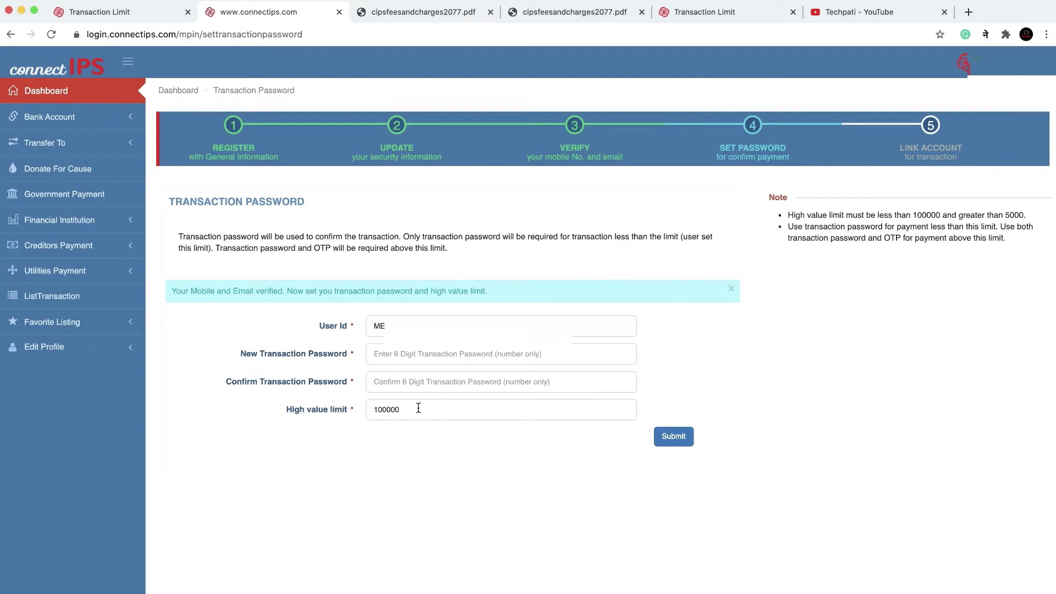
left_click_drag(415, 410, 368, 410)
type("5000")
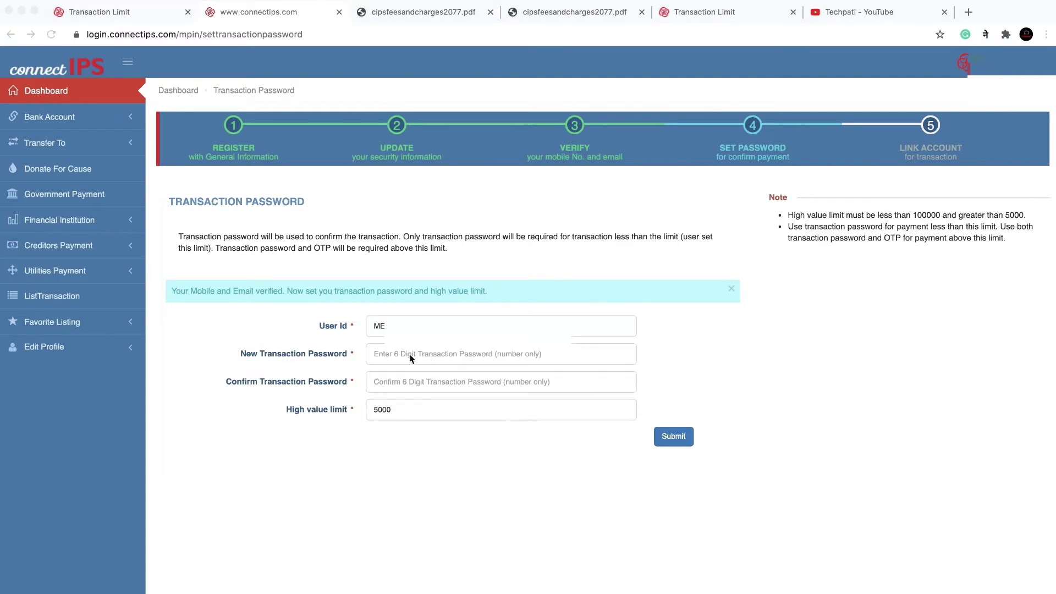
left_click(267, 354)
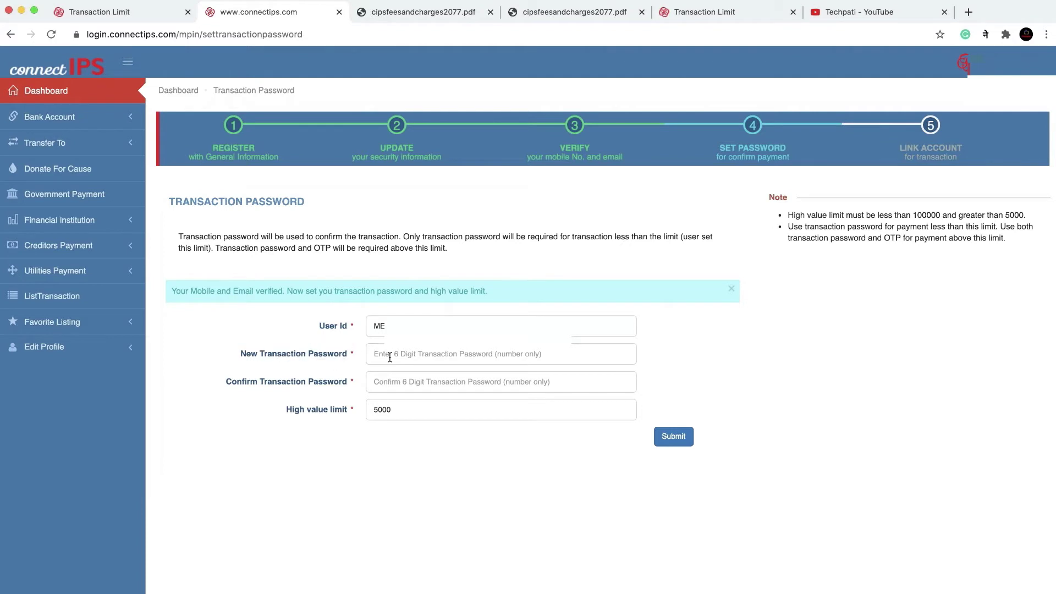
Step: Enter and confirm the 6-digit transaction password, then submit the settings
left_click(498, 354)
left_click(750, 353)
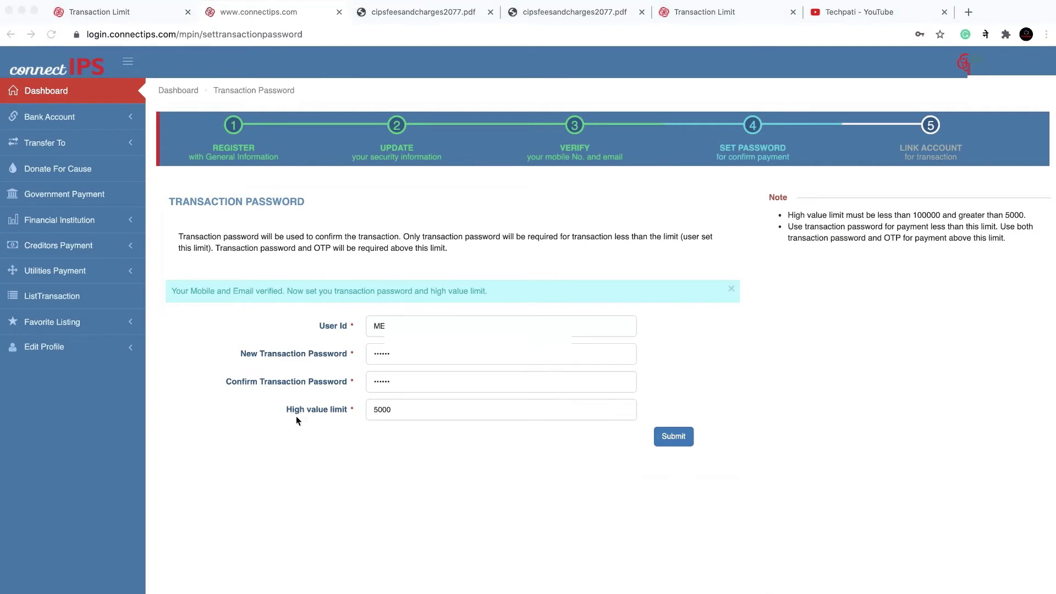
left_click(409, 357)
left_click(421, 386)
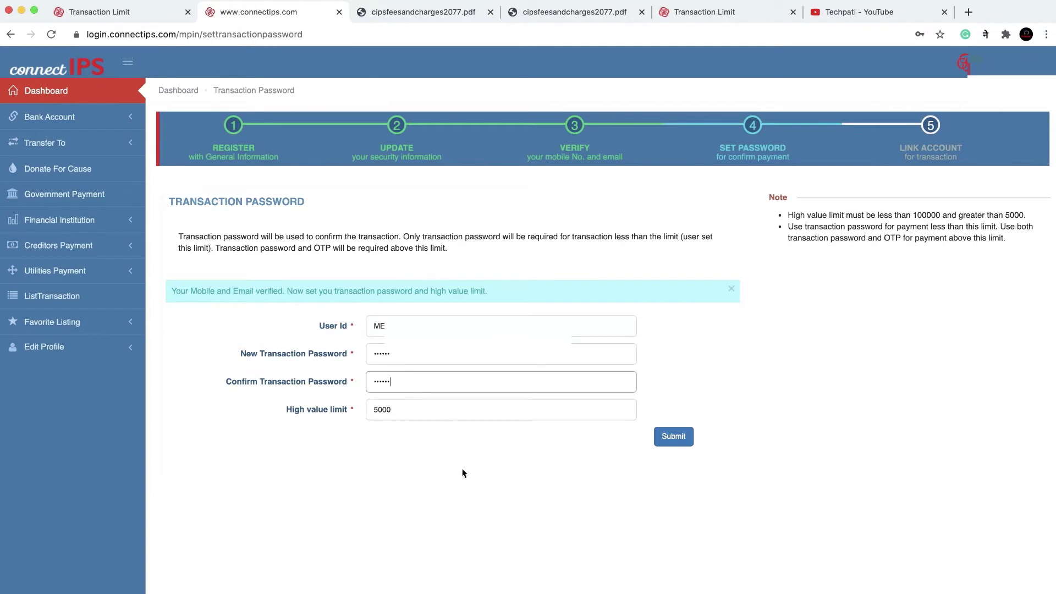
left_click(521, 474)
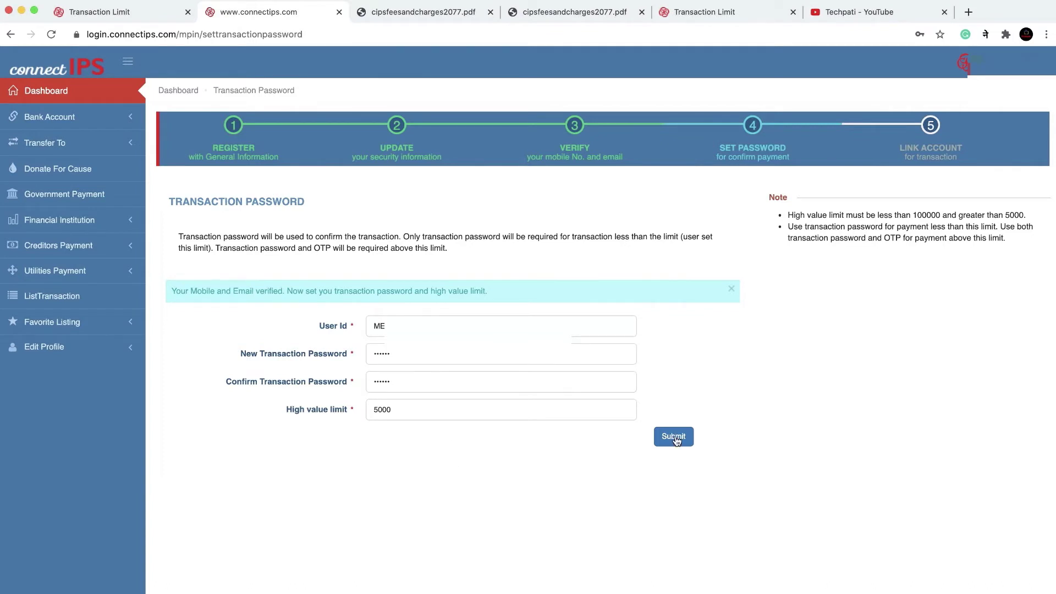
left_click(675, 438)
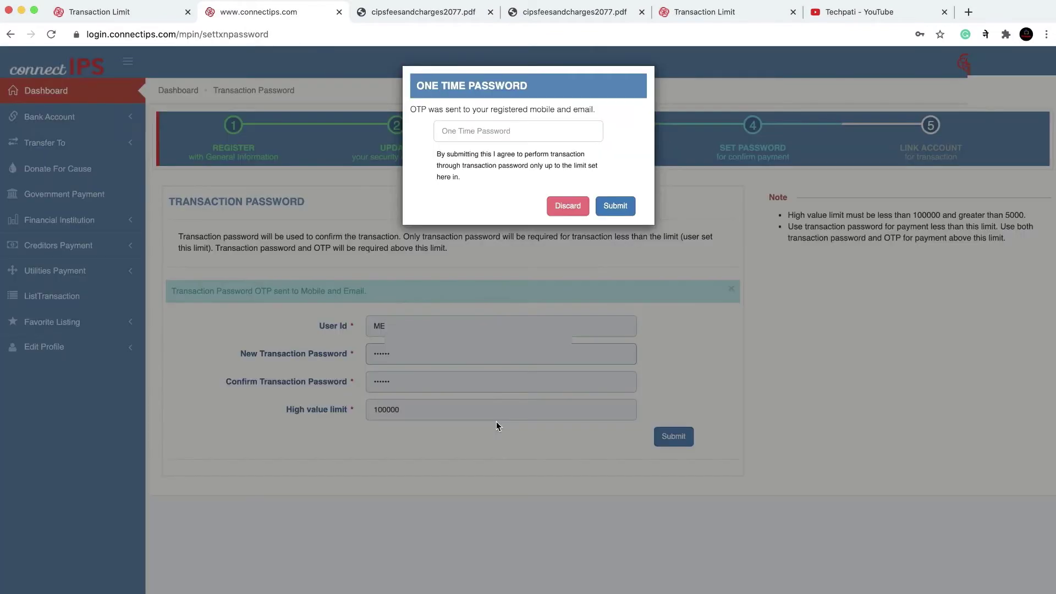
Step: Paste the emailed one-time code into the OTP dialog and submit it
left_click(505, 133)
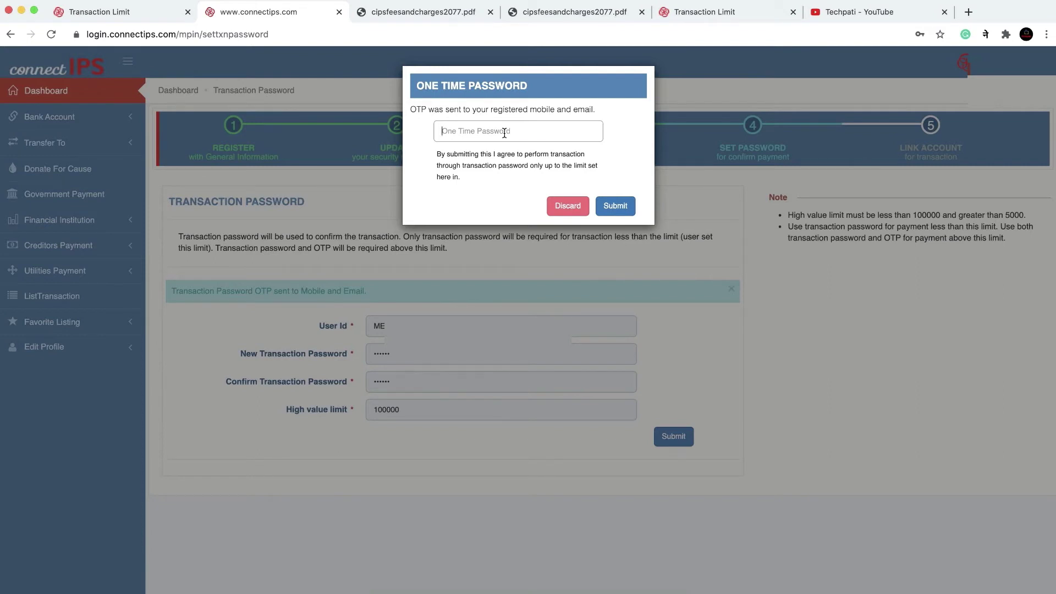
key("super+v")
left_click_drag(527, 110, 601, 112)
left_click(571, 112)
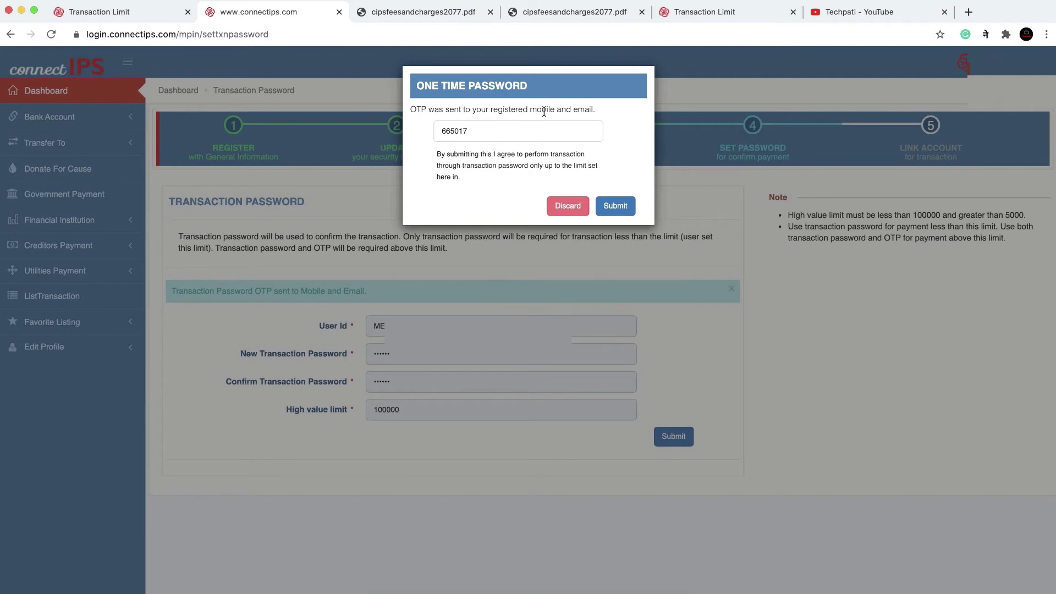
left_click(617, 207)
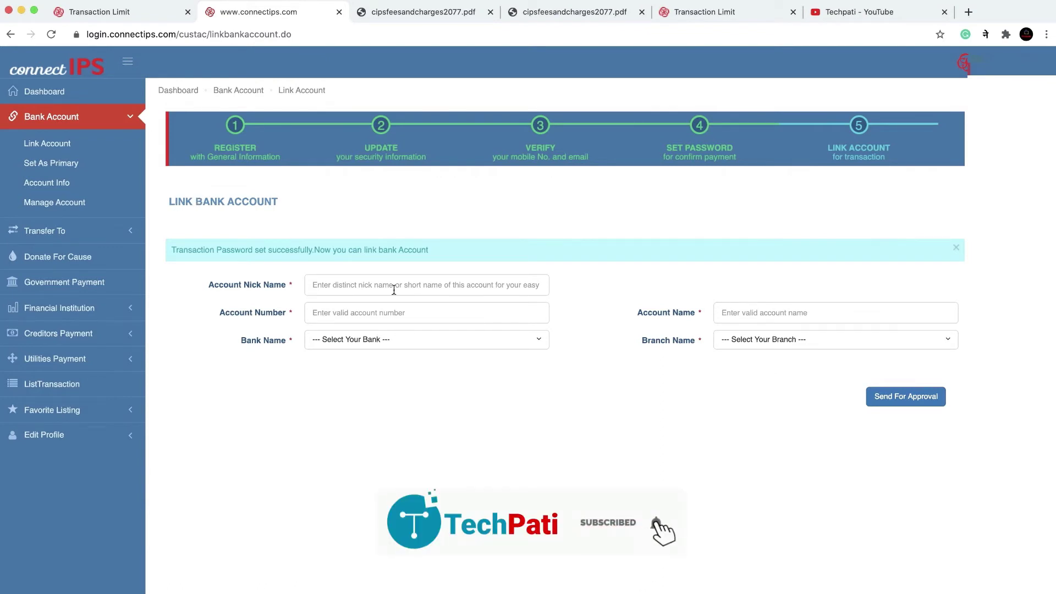
Step: Enter 'Sunrise' as the account nickname
left_click_drag(209, 282, 284, 290)
left_click(315, 292)
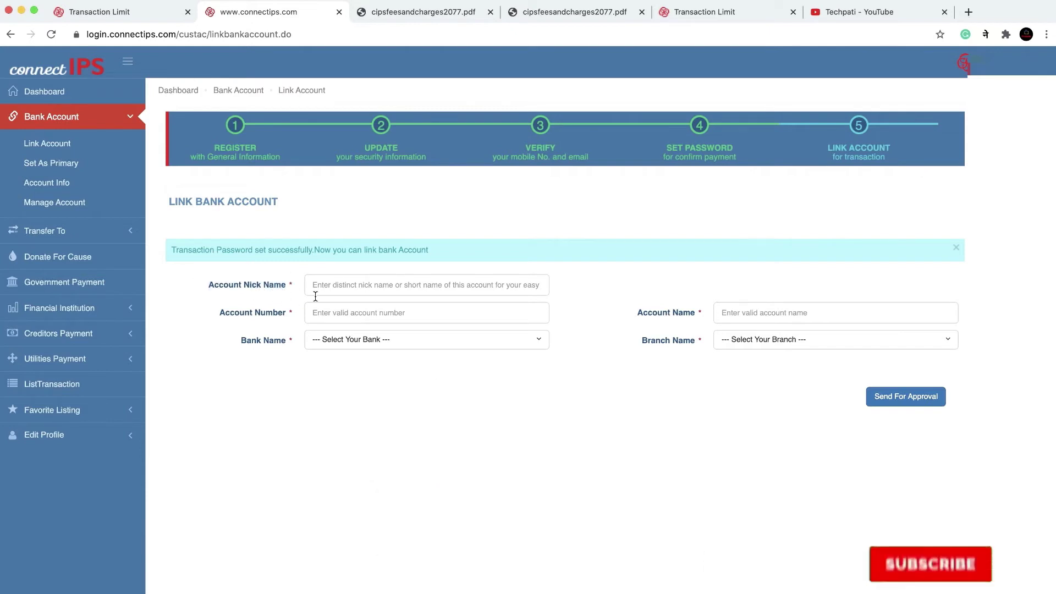
left_click(357, 285)
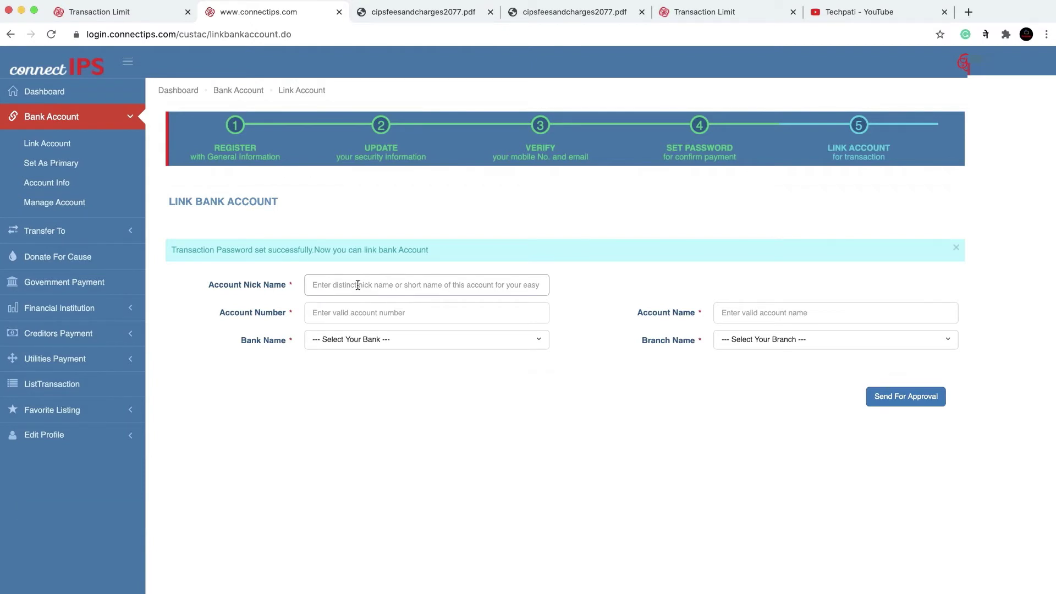
Step: Fill in account number, account name, Sunrise Bank Limited and branch, then send for approval
left_click_drag(219, 312, 285, 348)
left_click(536, 400)
left_click_drag(645, 342, 698, 348)
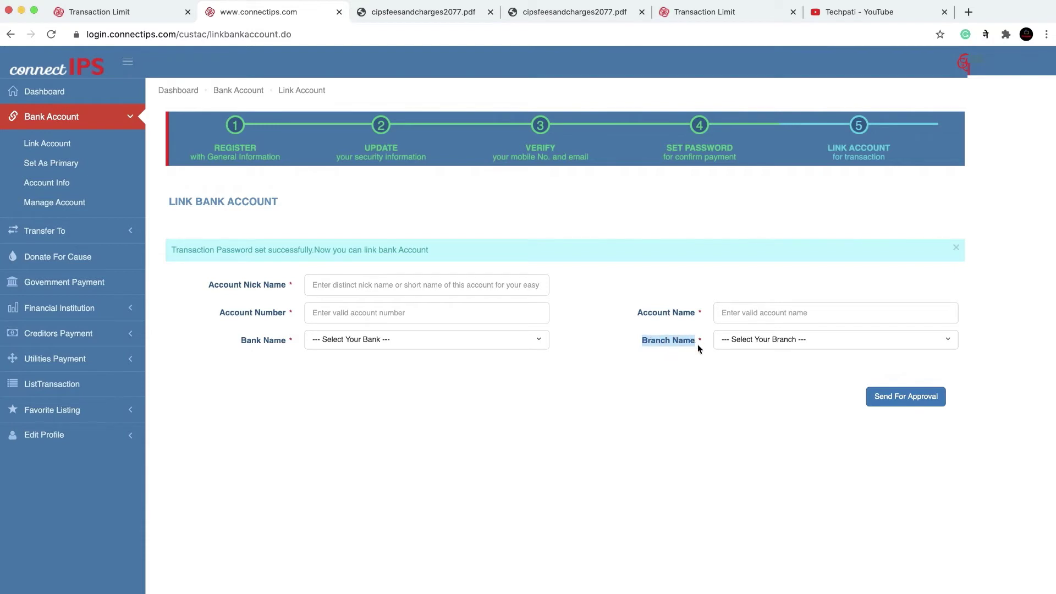
left_click(670, 349)
left_click_drag(640, 316, 697, 316)
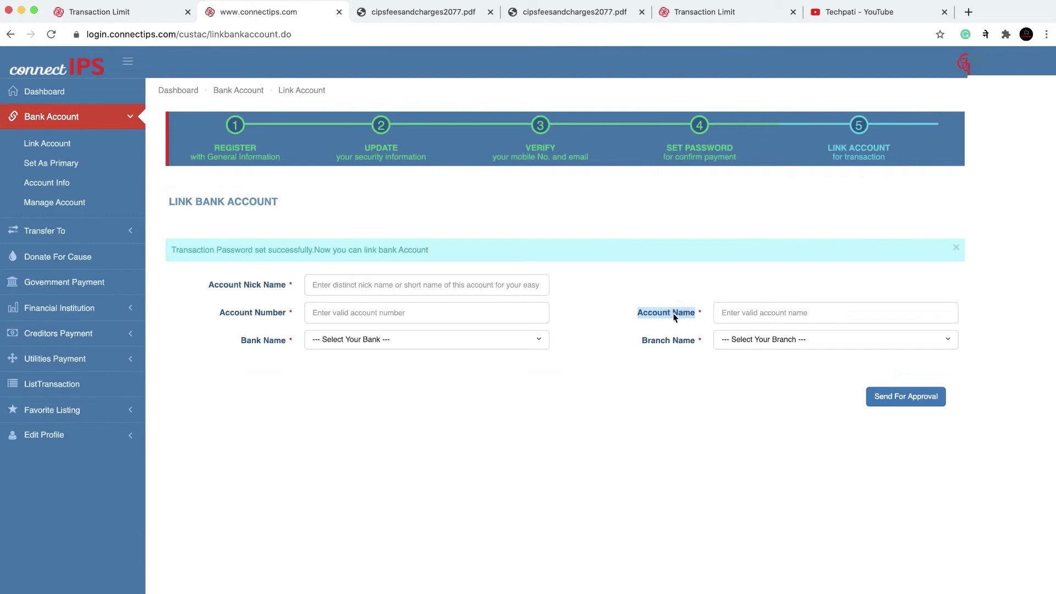
left_click(675, 318)
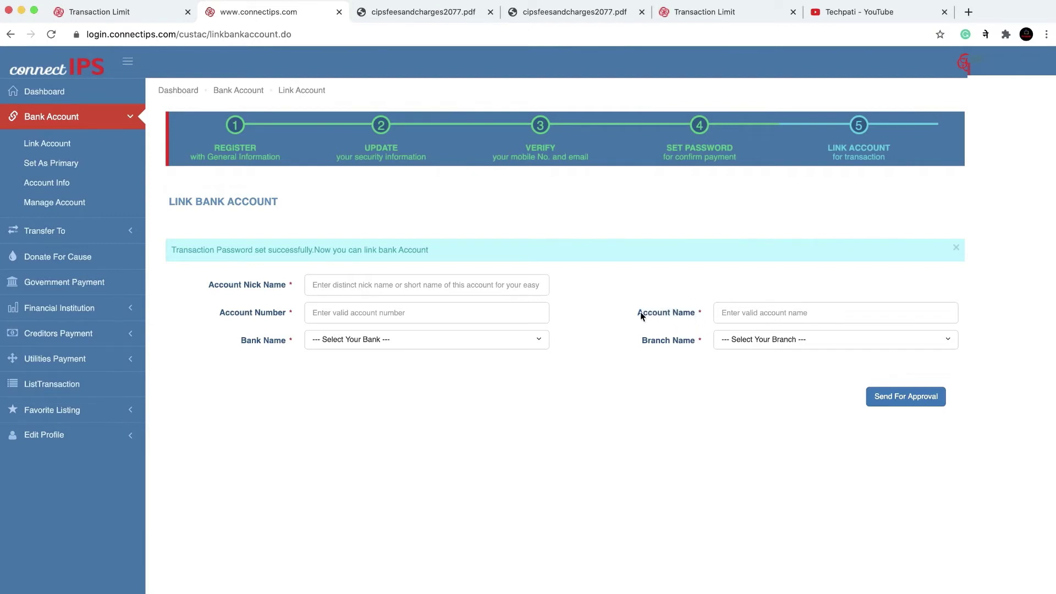
left_click_drag(639, 313, 692, 312)
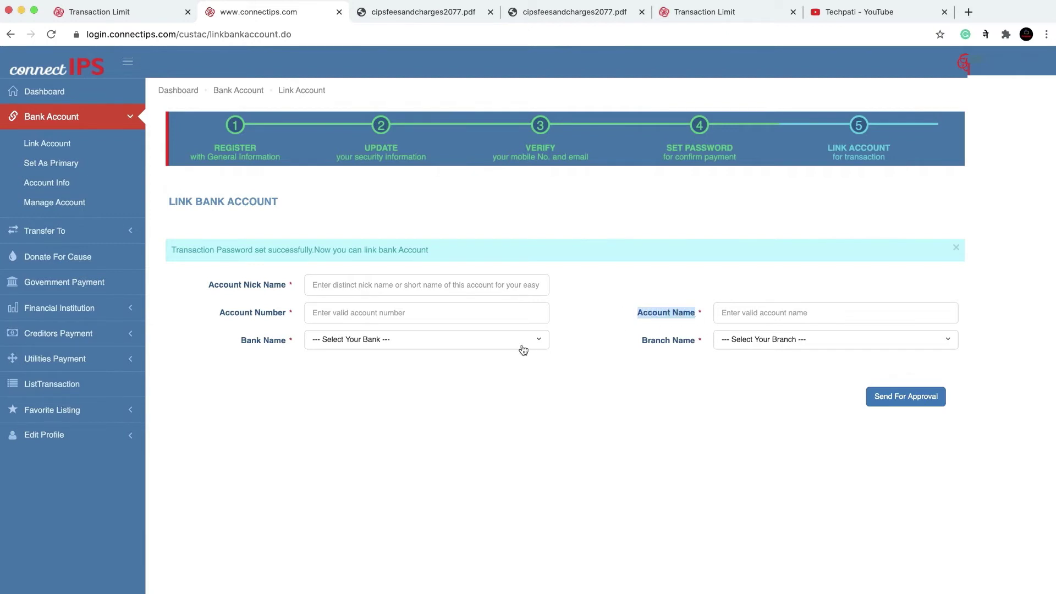
left_click(415, 382)
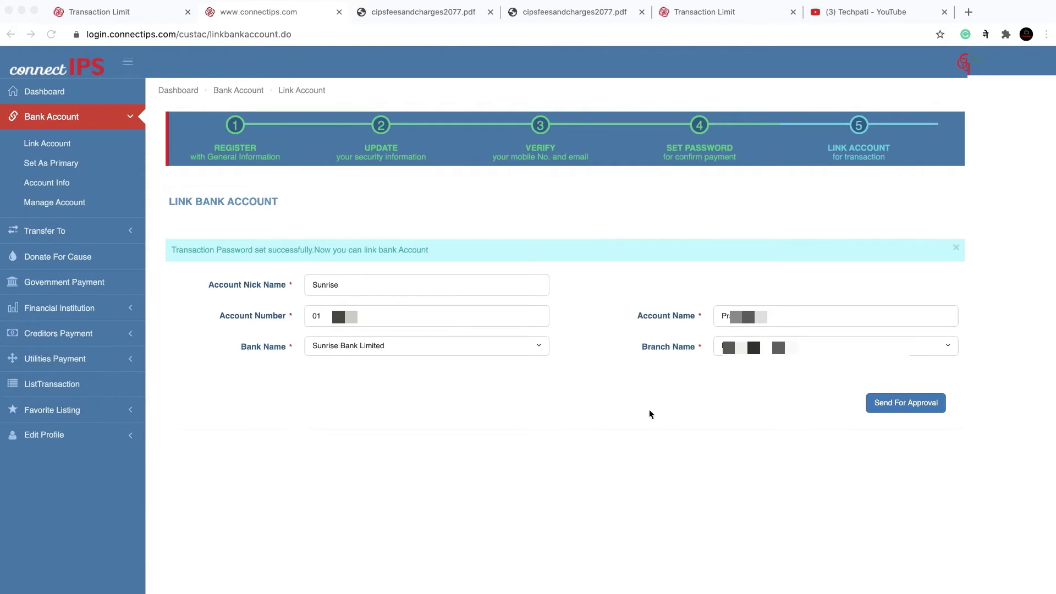
left_click(909, 407)
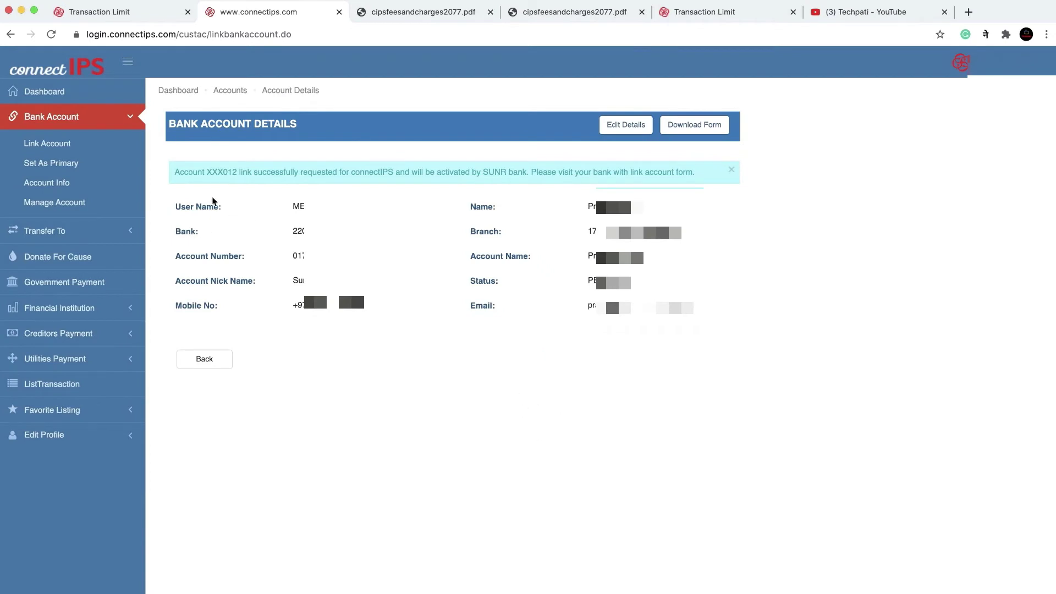
Step: Note the SUNR pending-activation message and download the link account application form
double_click(227, 172)
left_click_drag(484, 173, 506, 172)
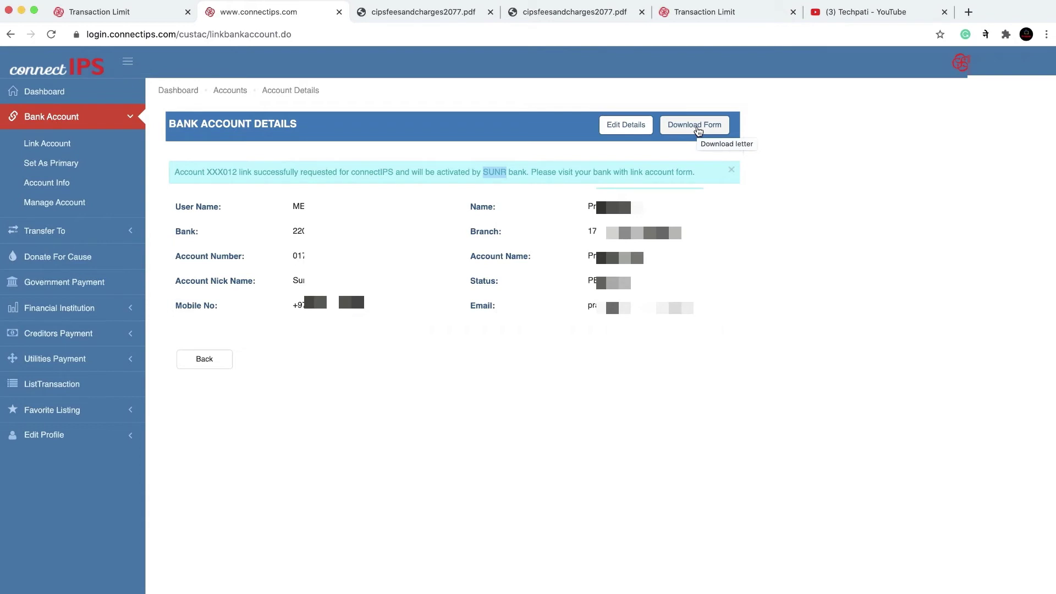
left_click(802, 219)
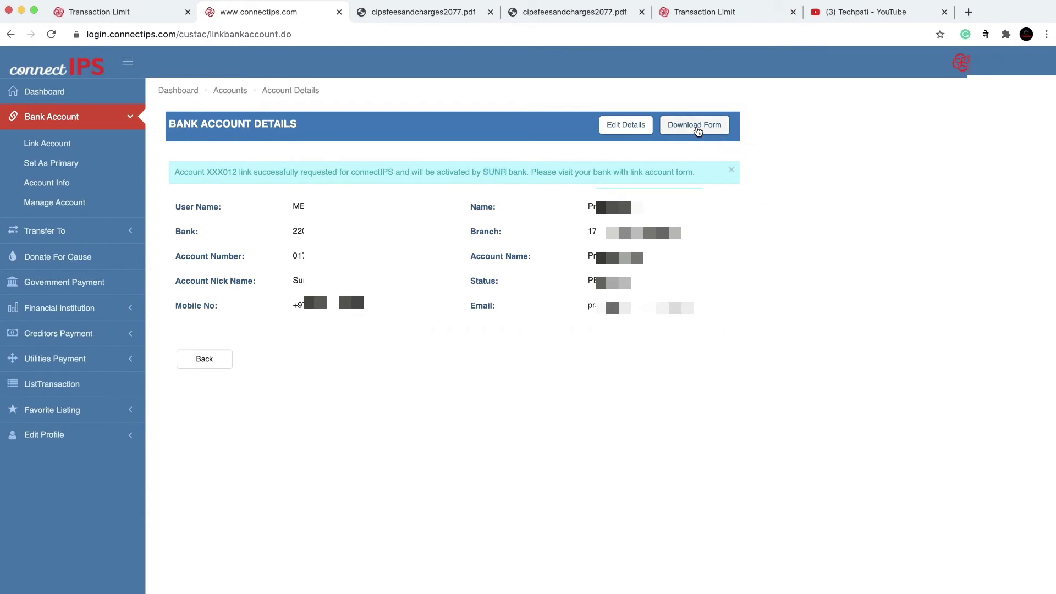
left_click(697, 131)
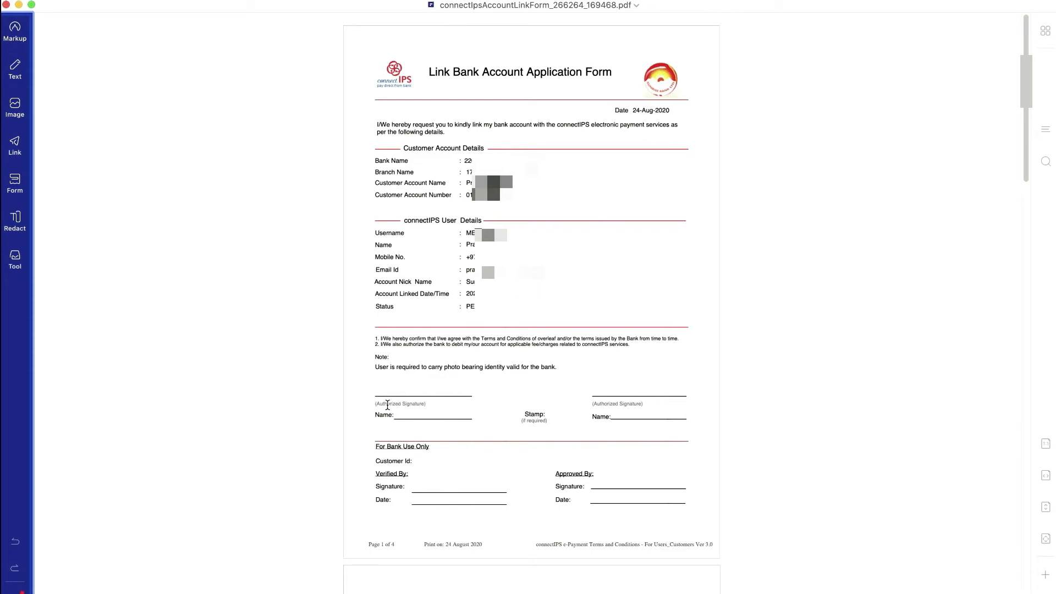
Step: Scroll through all four pages of the application form and its terms in PDF Expert
scroll(358, 406, "down", 15)
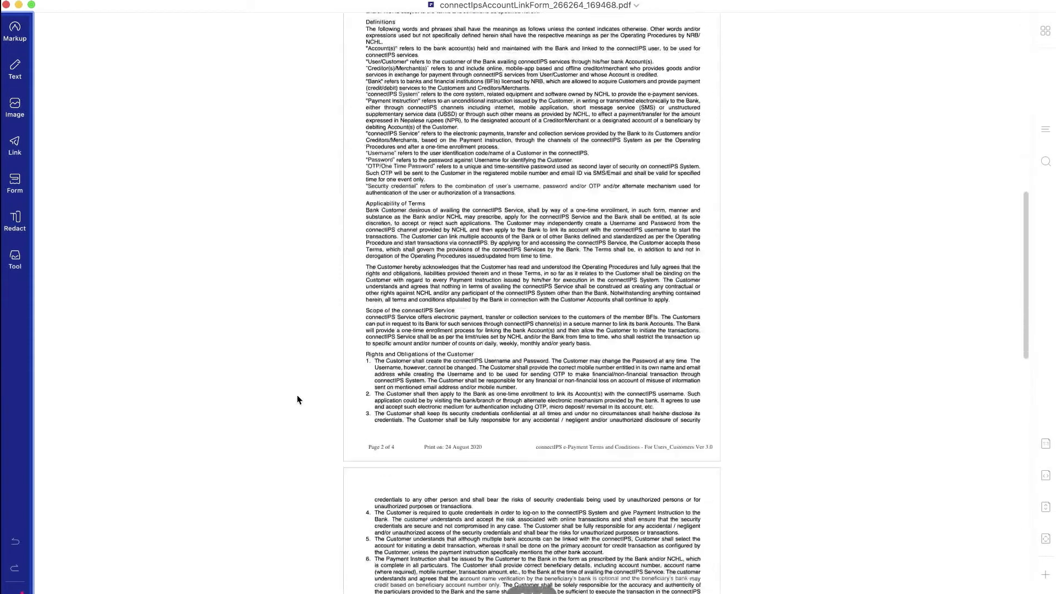
scroll(297, 400, "down", 10)
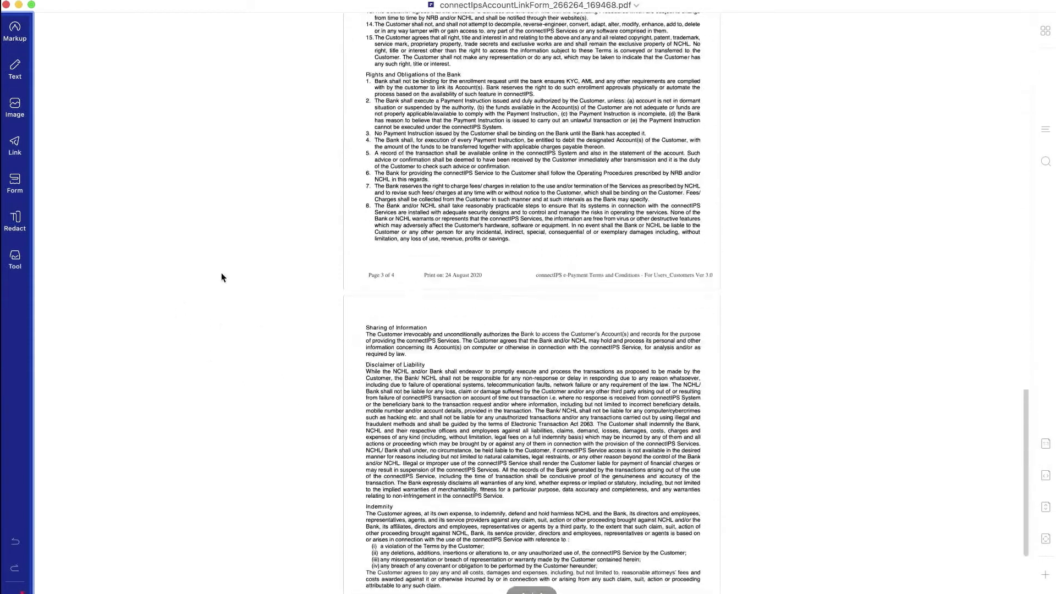
scroll(269, 259, "down", 5)
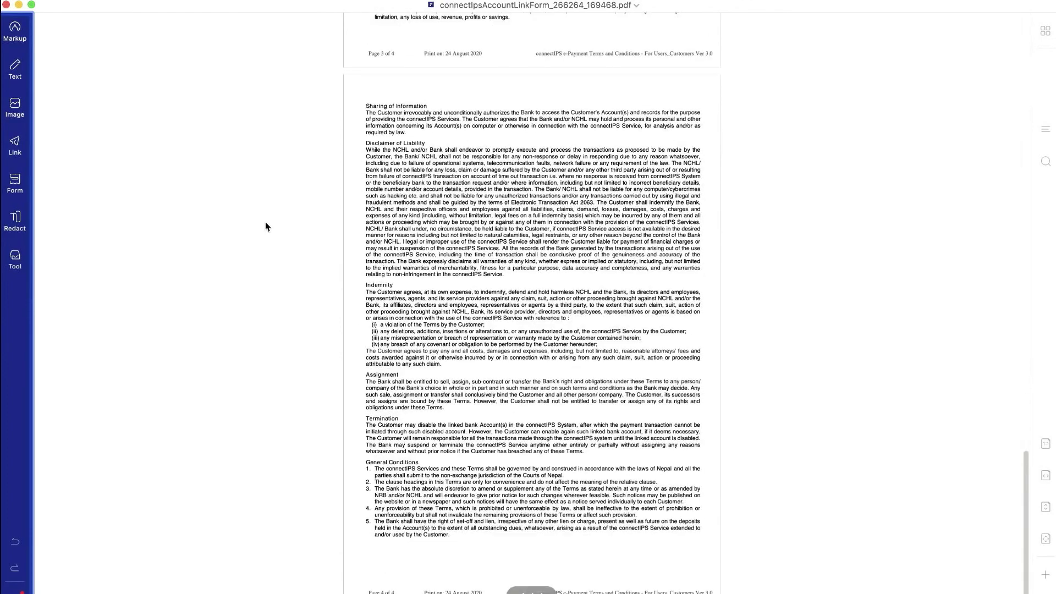
scroll(265, 223, "up", 3)
scroll(265, 223, "up", 5)
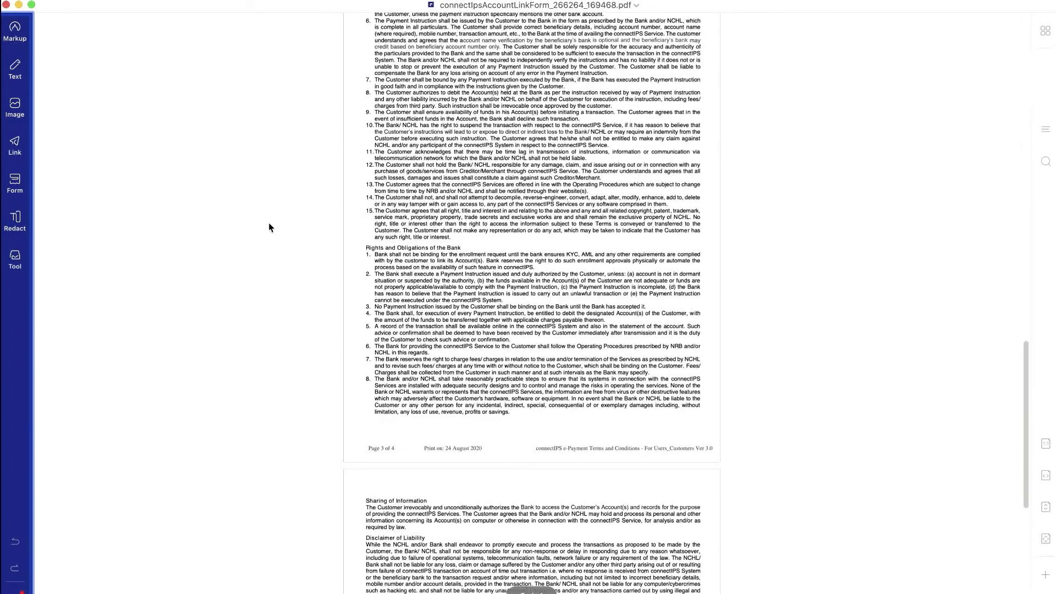
scroll(268, 226, "up", 15)
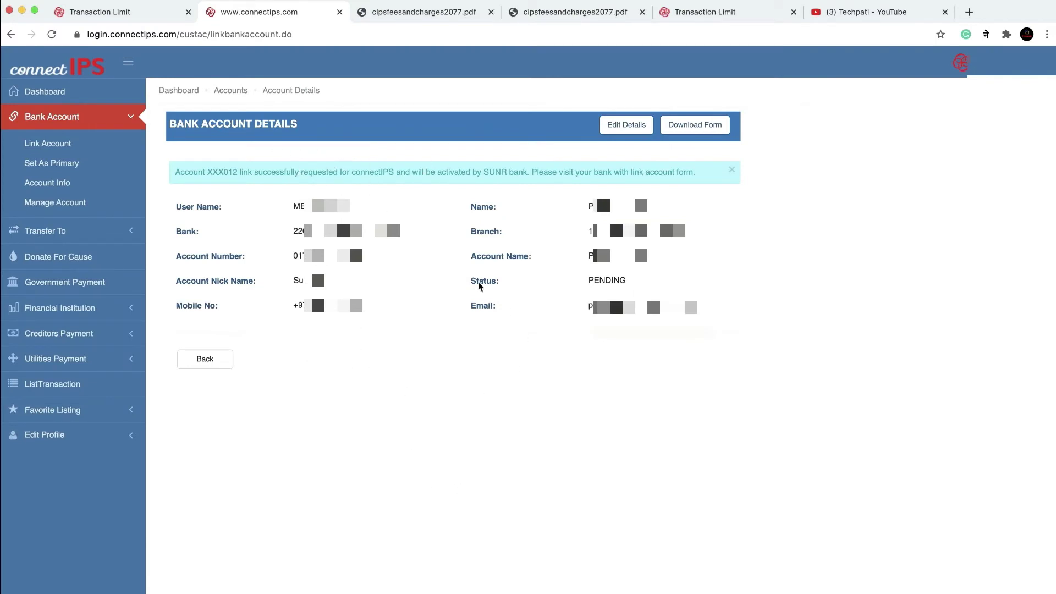
Step: Highlight the Sunrise account's PENDING status, then return to the dashboard listing it under My Accounts
left_click_drag(473, 282, 642, 279)
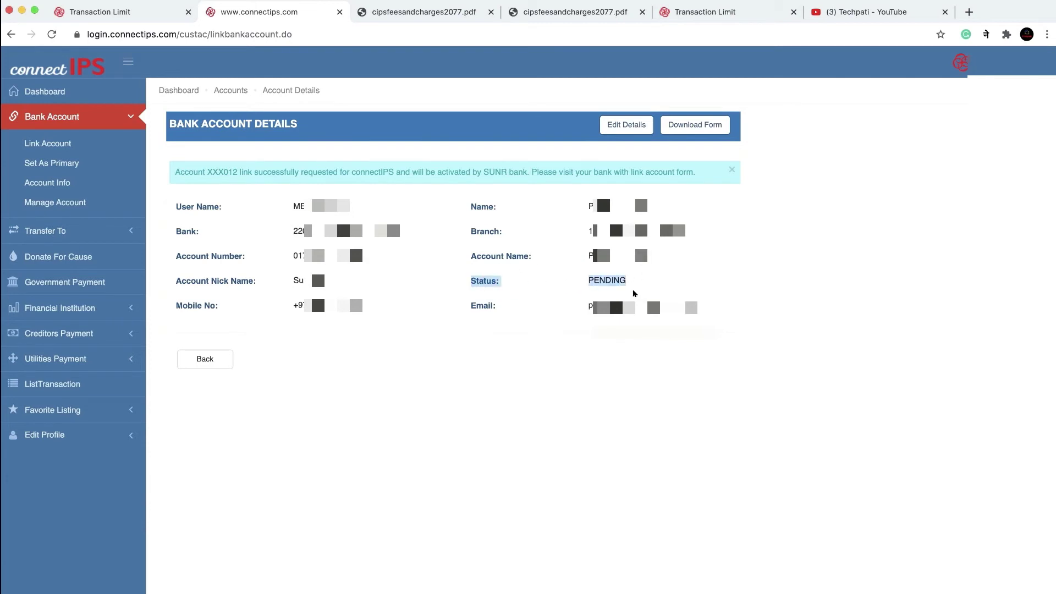
left_click(400, 487)
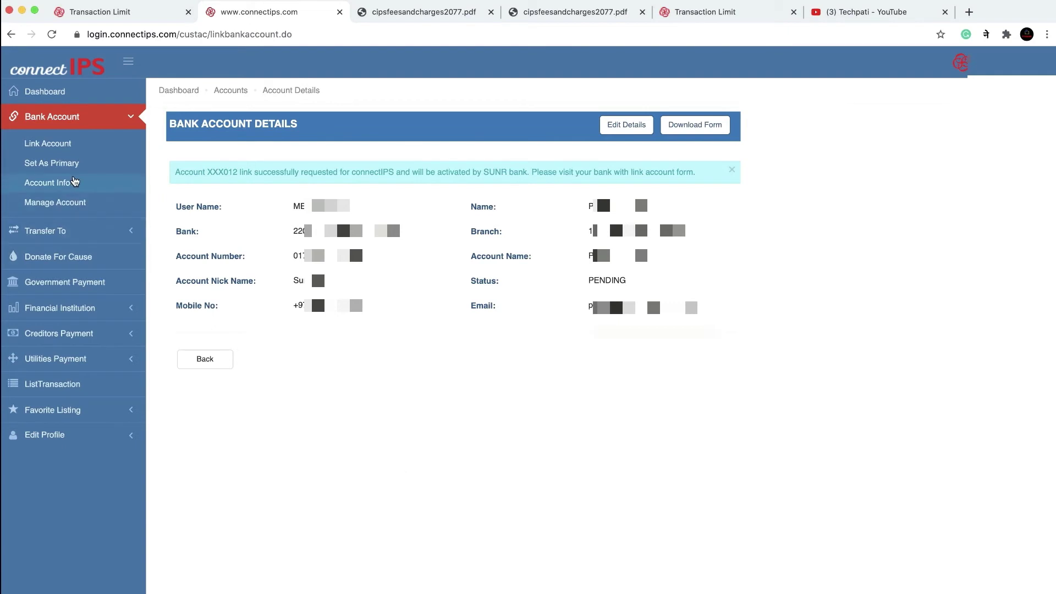
left_click(68, 95)
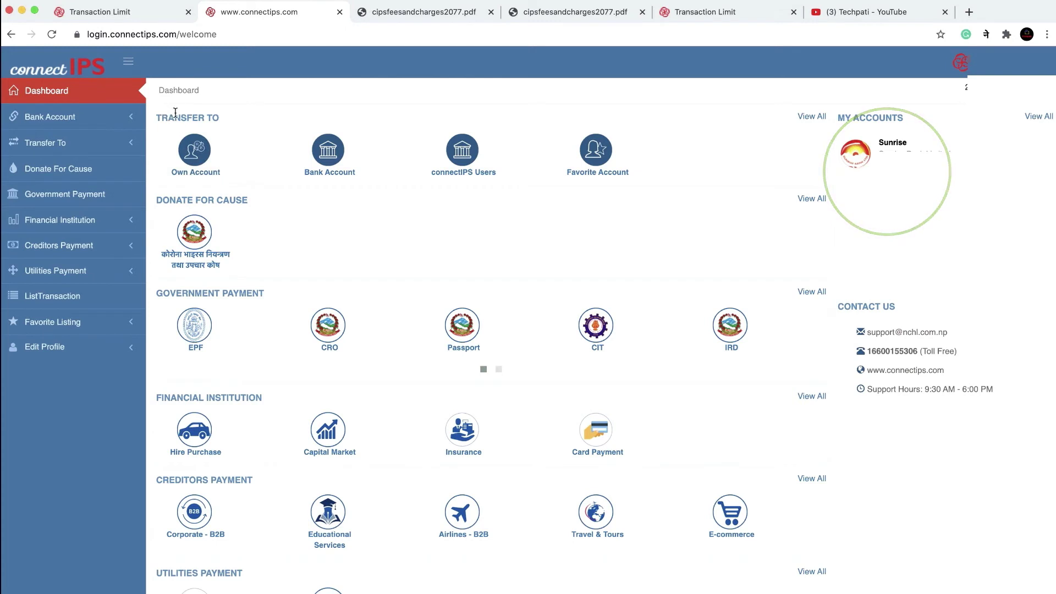
Step: Show the second Government Payment services (CIT, IRD, FCGO, LokSewa, SSF) and scroll down to Utilities Payment
left_click_drag(175, 117, 222, 117)
left_click_drag(193, 201, 250, 203)
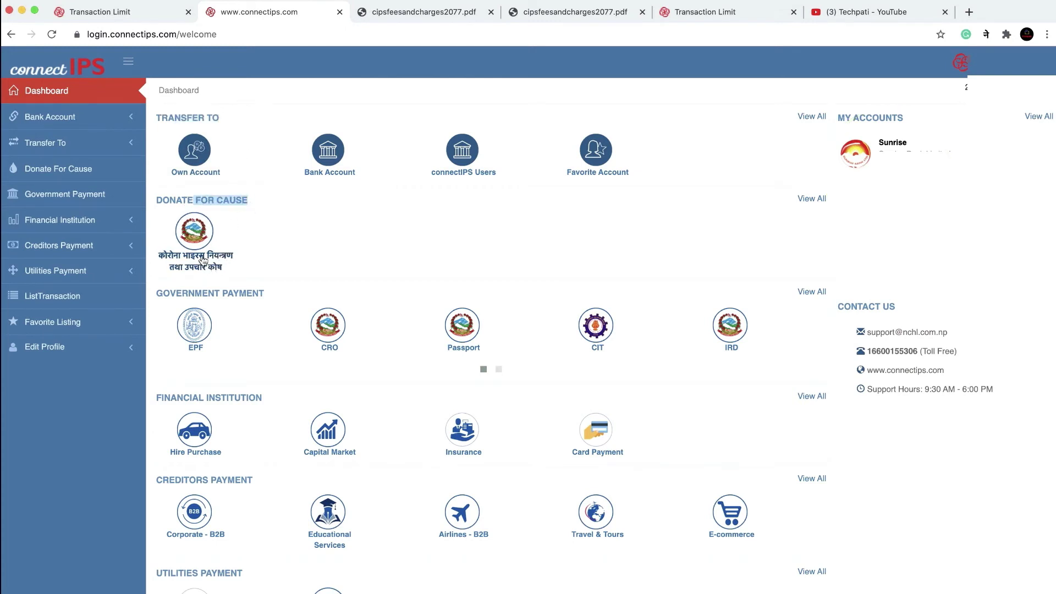
left_click(190, 208)
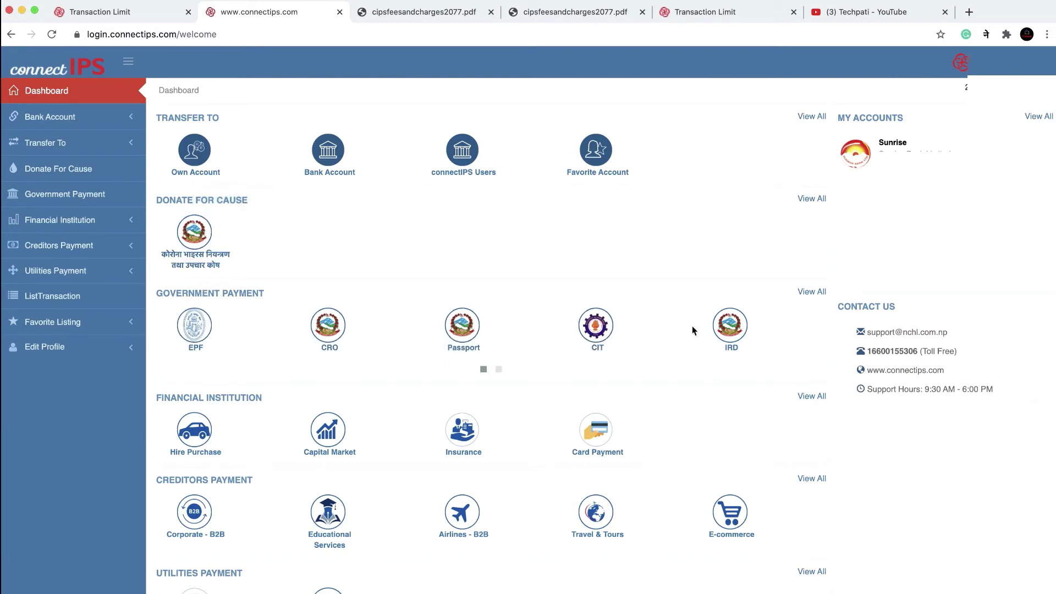
left_click(499, 369)
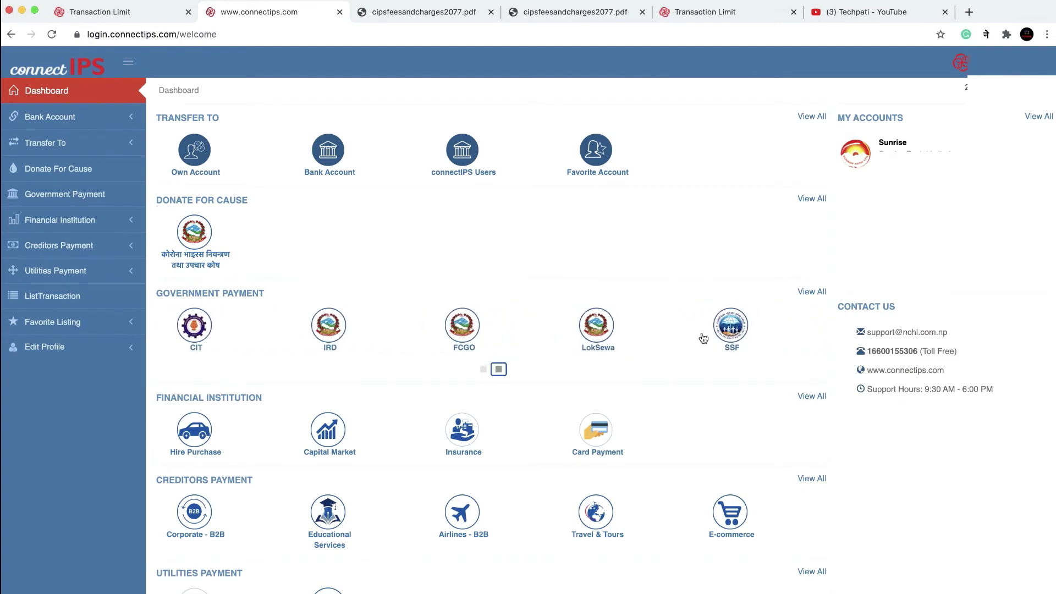
scroll(342, 397, "down", 2)
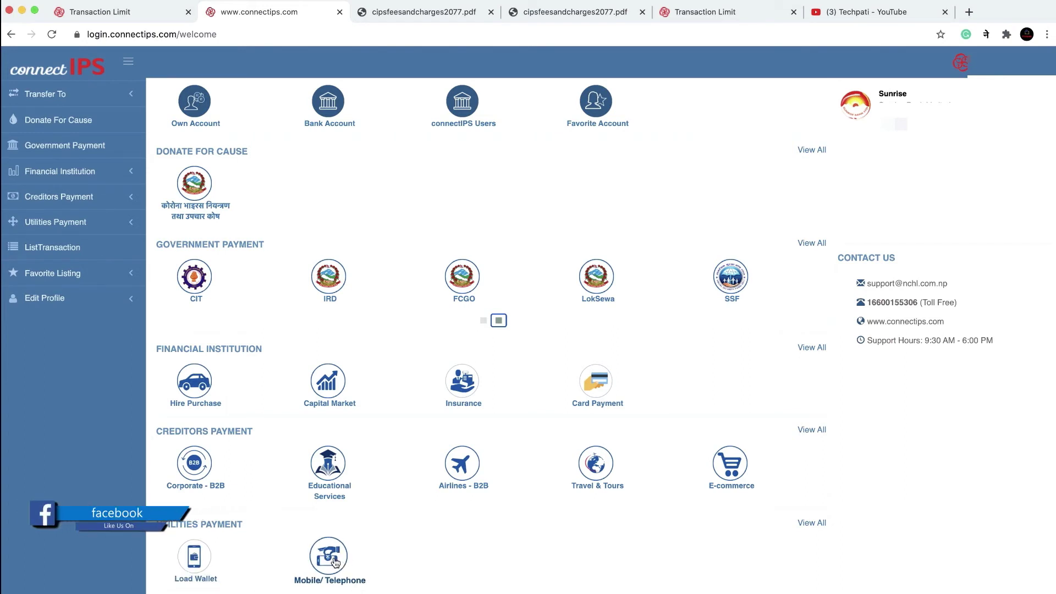
Step: Browse the Load Wallet and Mobile/Telephone services, ending on Load Wallet with IME Pay, QPay, Prabhu Pay and Khalti
left_click(195, 560)
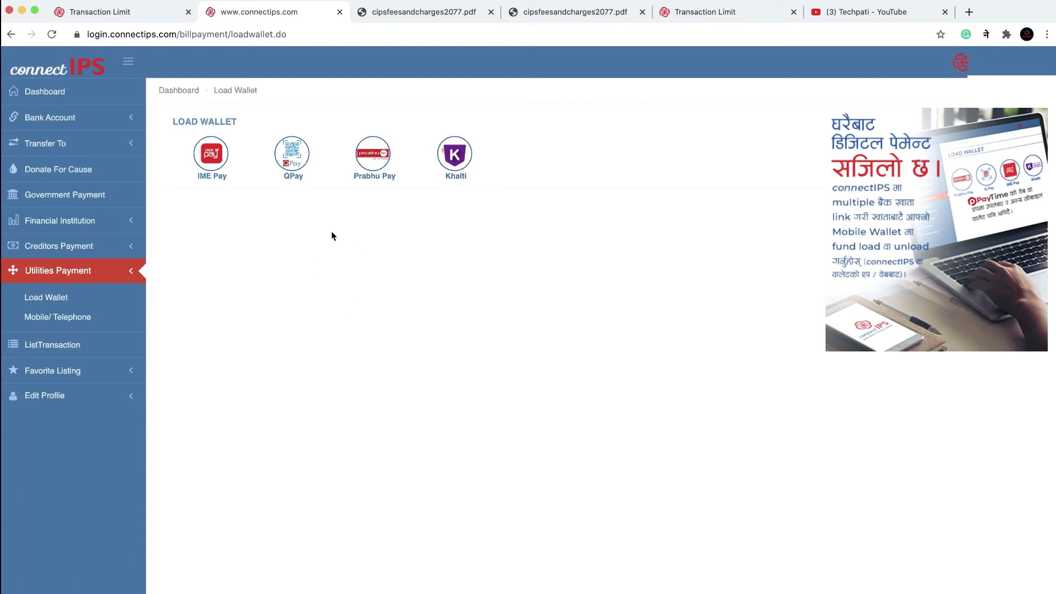
left_click(34, 92)
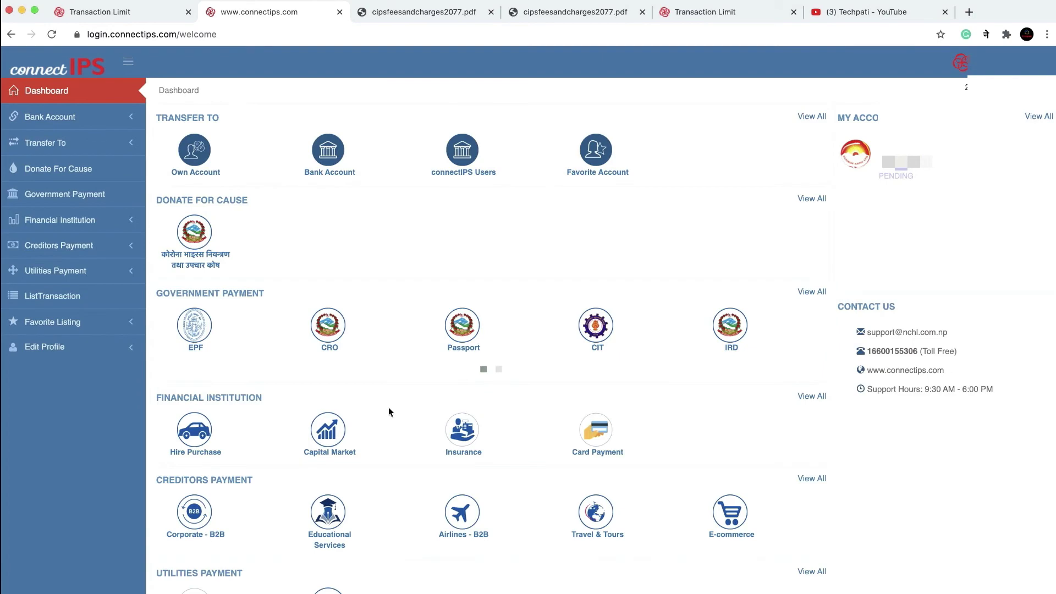
scroll(388, 412, "down", 1)
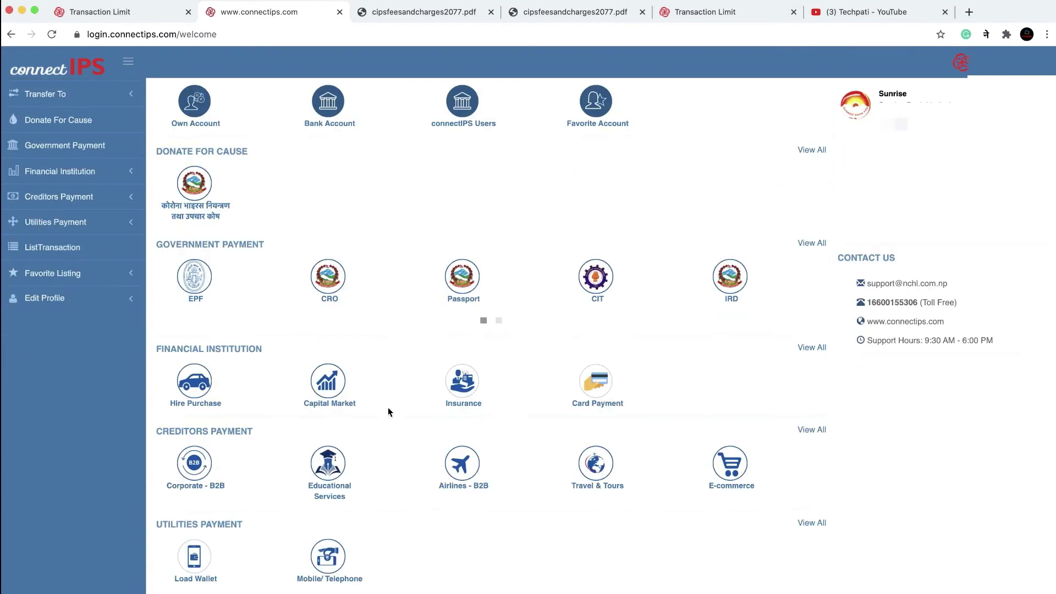
left_click(326, 574)
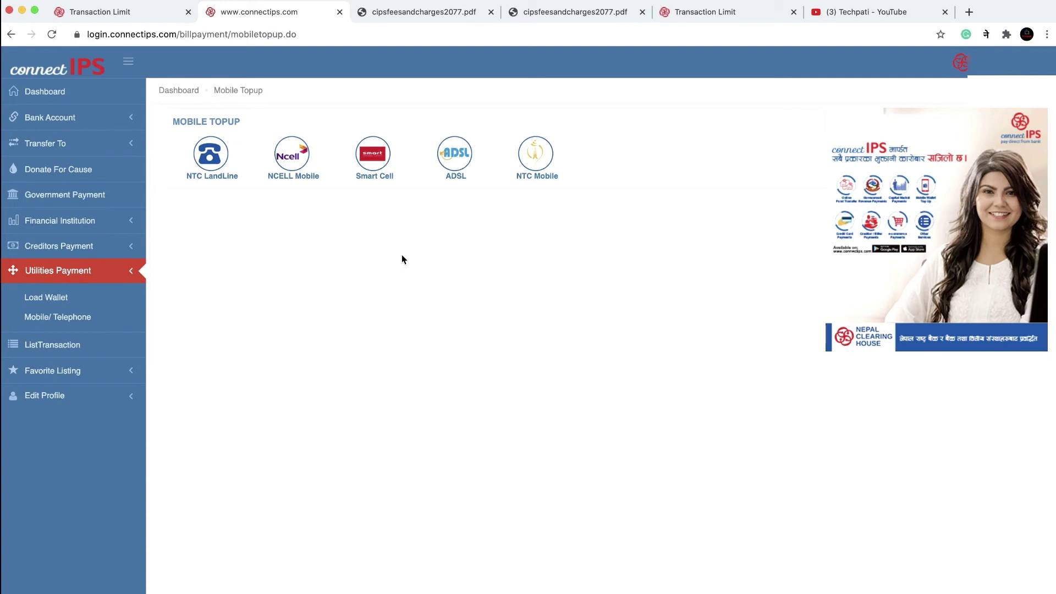
left_click(64, 298)
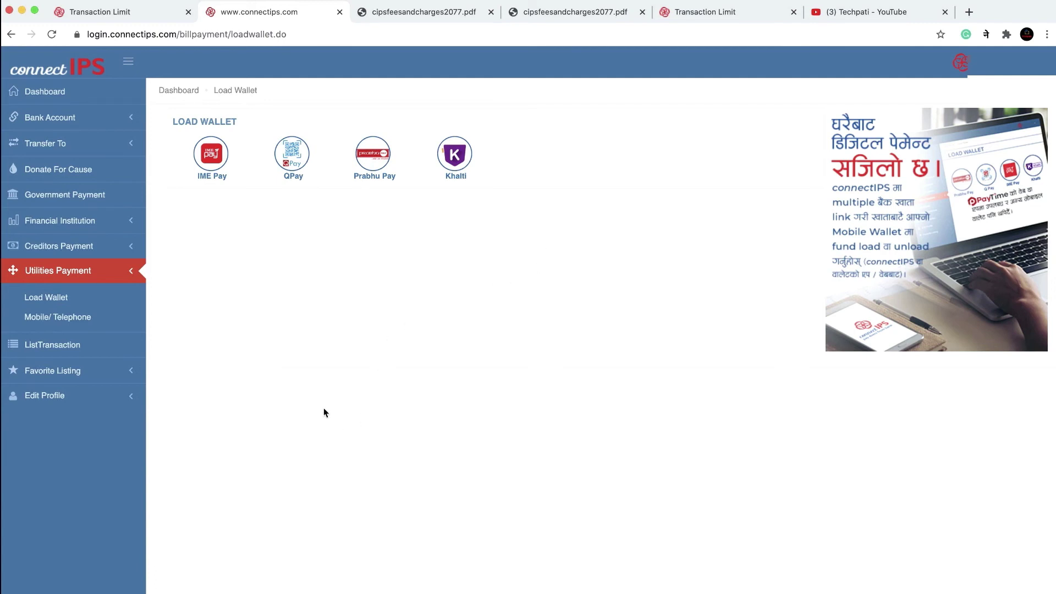
Step: Expand Transfer To to list Own Account, Bank Account, connectIPS Users and Favorite Account
left_click(74, 118)
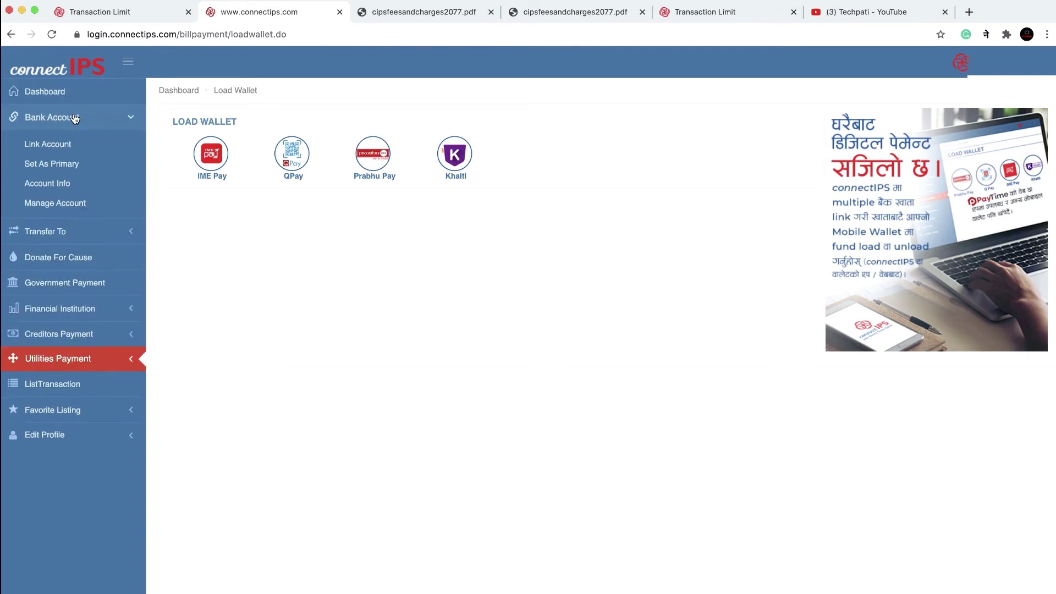
left_click(101, 236)
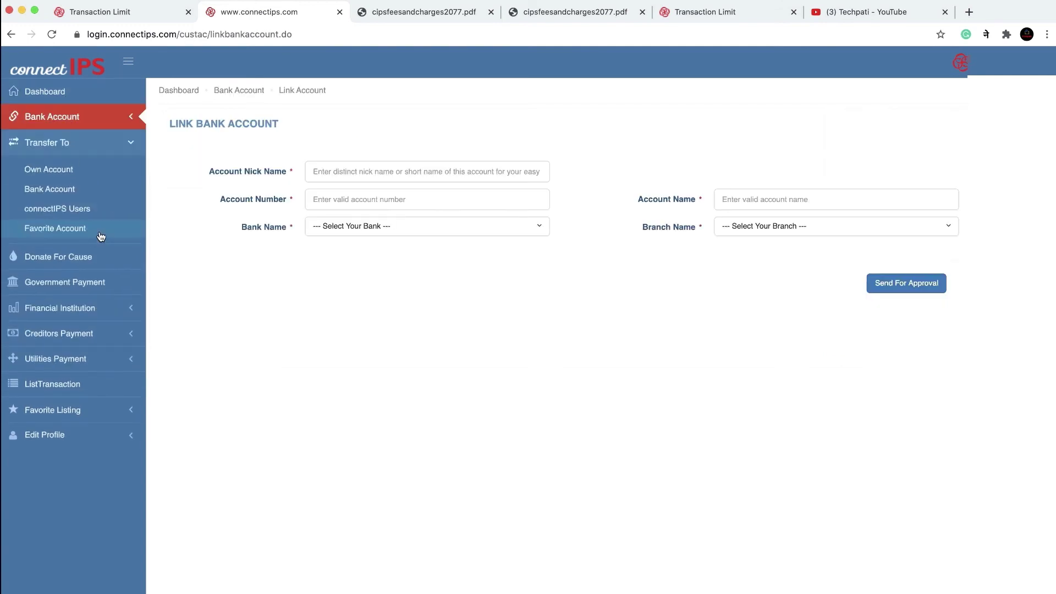
left_click(68, 119)
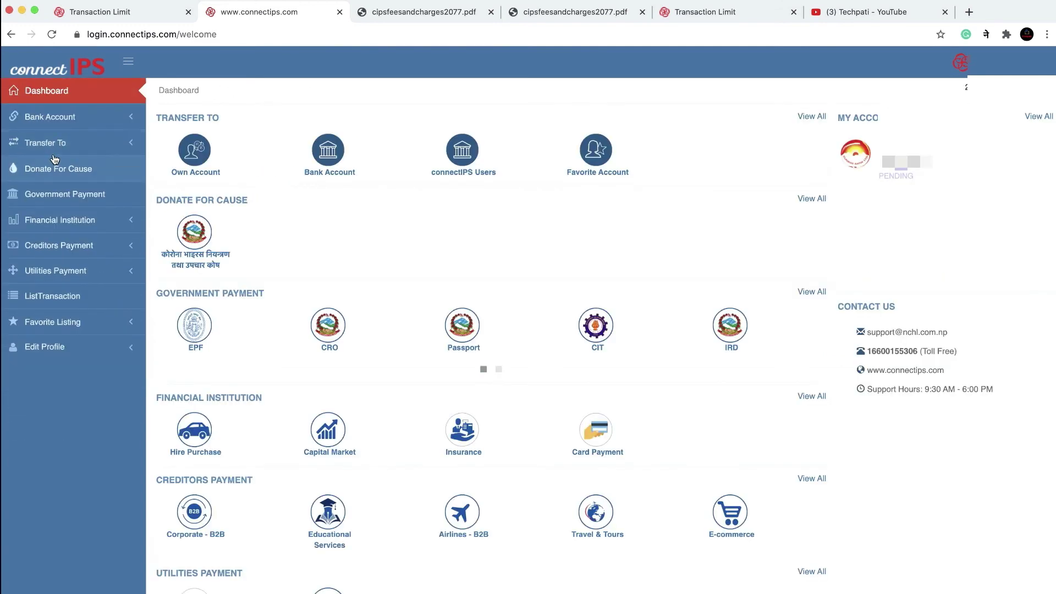
left_click(106, 146)
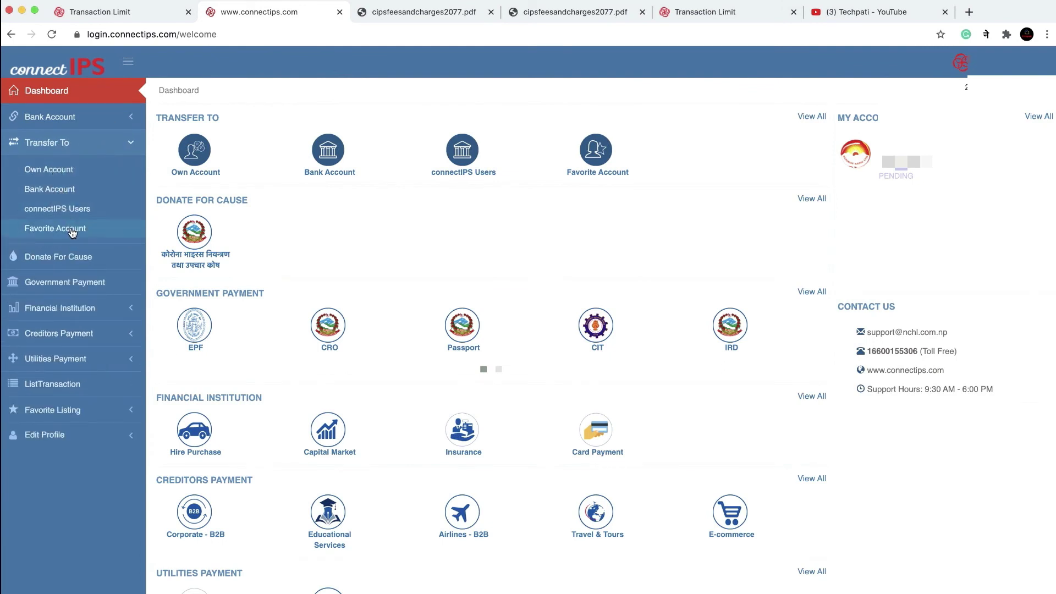
Step: Open the empty Transfer to Bank Account form and inspect its beneficiary account number, name and transaction detail fields
left_click(38, 190)
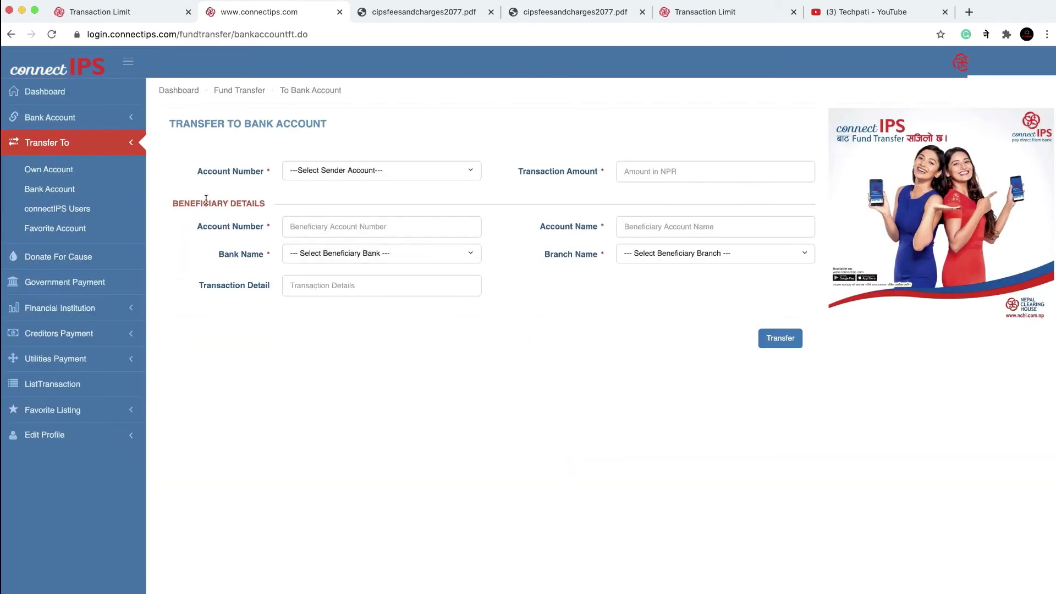
left_click_drag(177, 203, 270, 204)
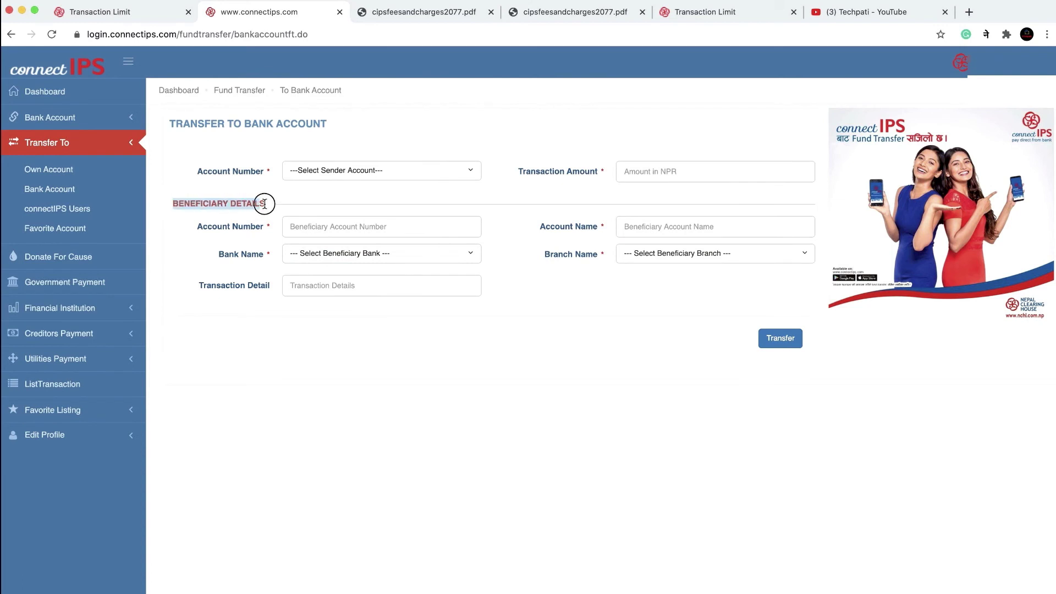
left_click(273, 310)
left_click(335, 229)
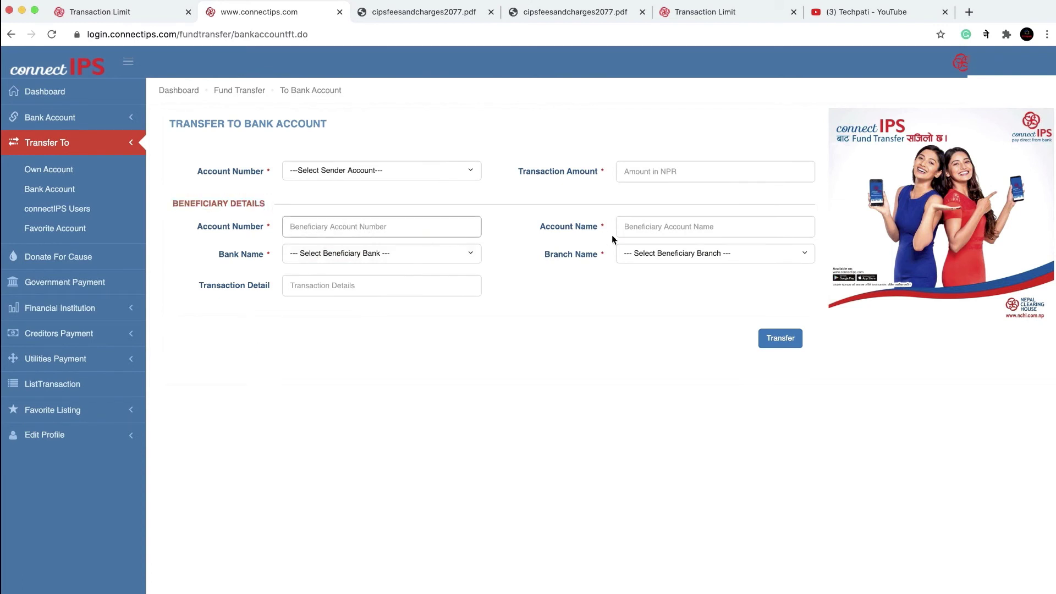
left_click(362, 289)
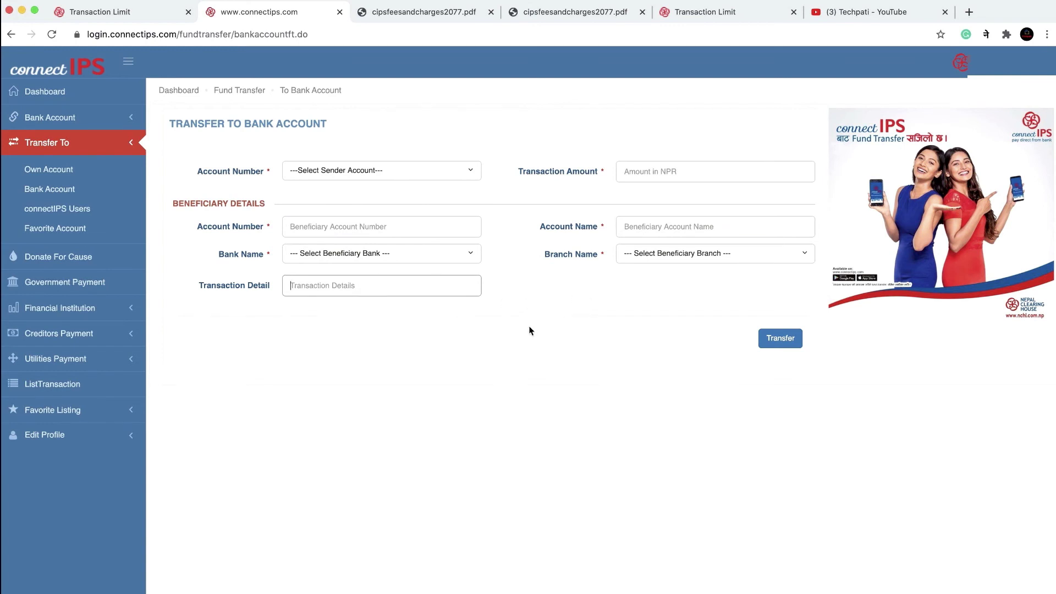
key("shift+Tab")
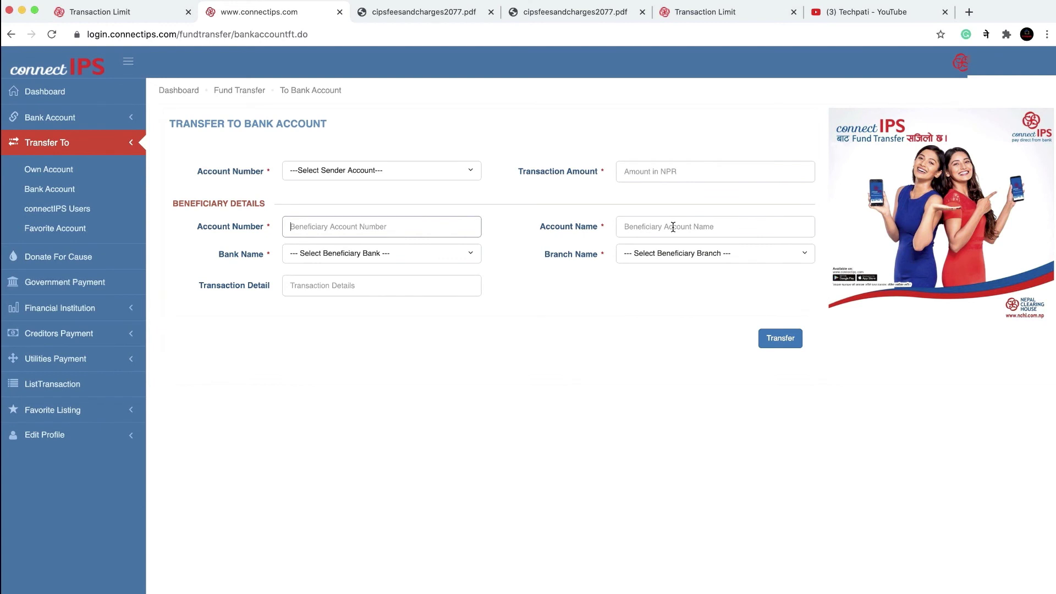
left_click(673, 227)
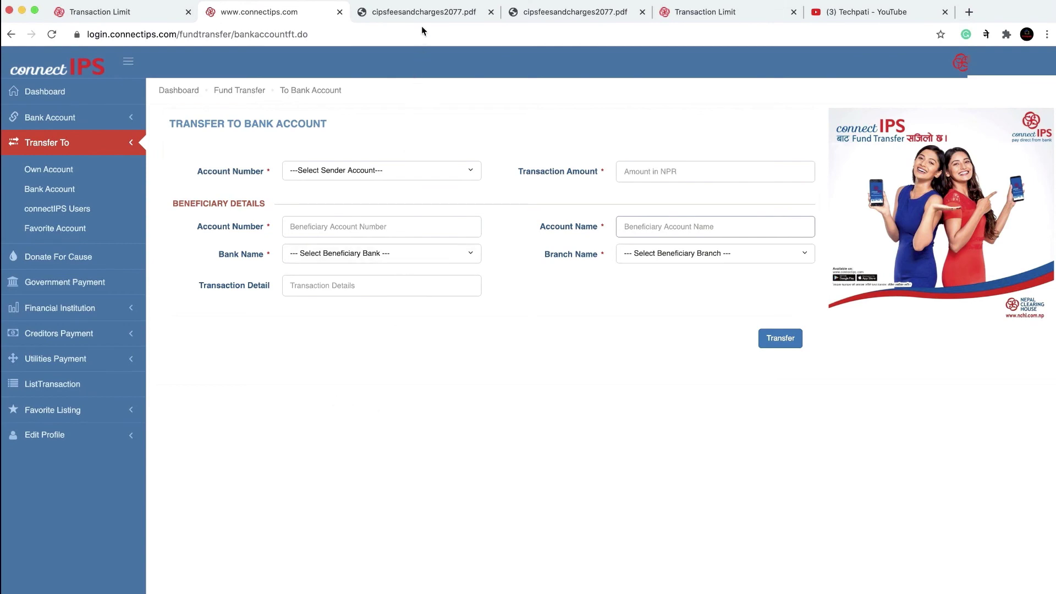
left_click(430, 12)
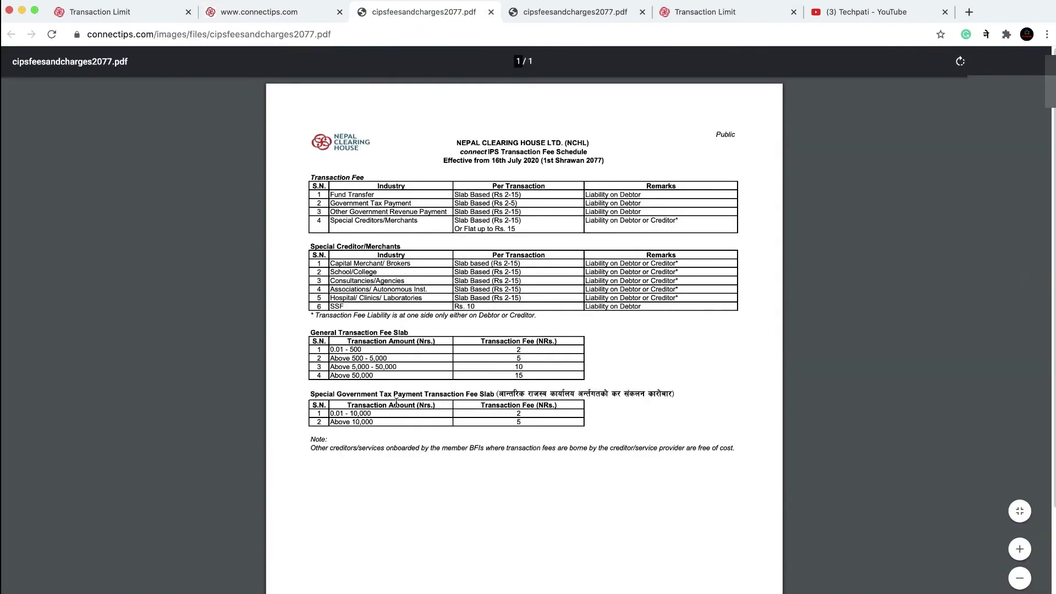
left_click_drag(318, 346, 552, 377)
left_click(545, 378)
left_click_drag(317, 350, 549, 384)
left_click(619, 368)
left_click_drag(542, 162, 602, 162)
left_click(636, 362)
key("ctrl+shift+Tab")
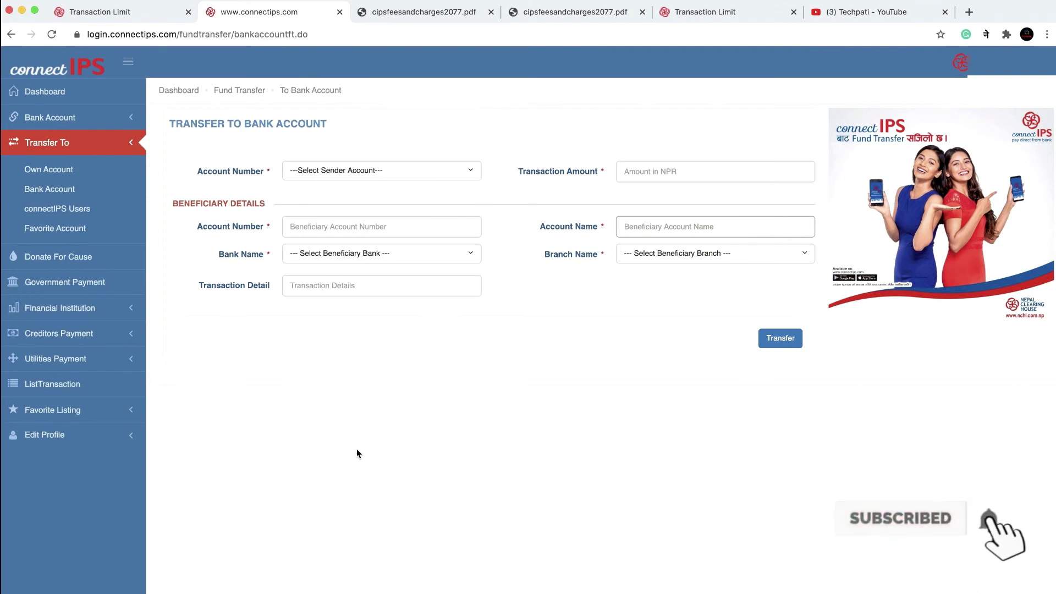
Step: Browse the beneficiary bank list without choosing one, then go back to the dashboard and scroll down
left_click(367, 254)
left_click_drag(476, 307, 418, 340)
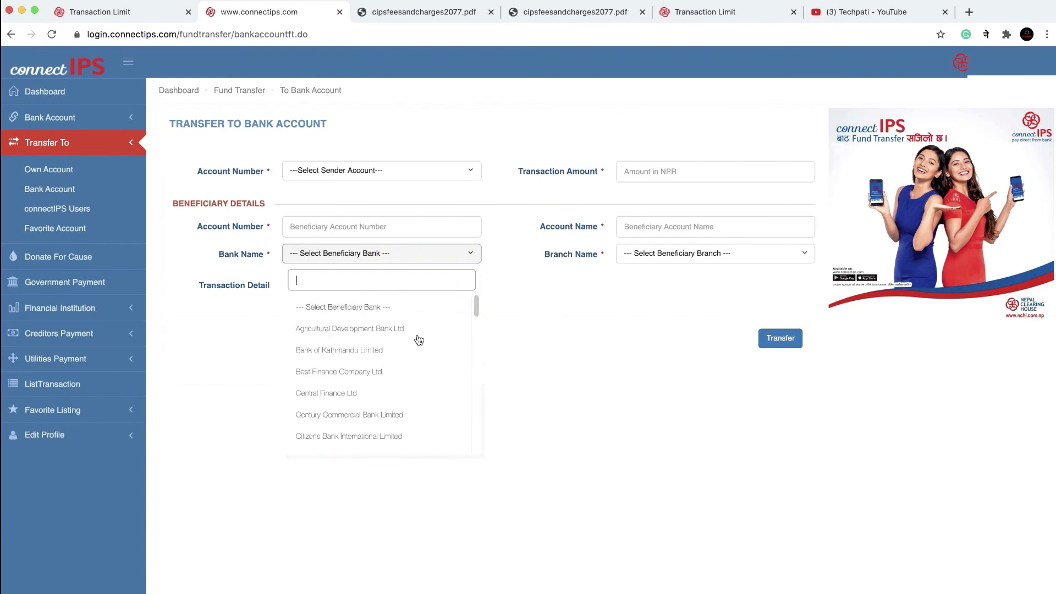
key("Escape")
left_click(61, 103)
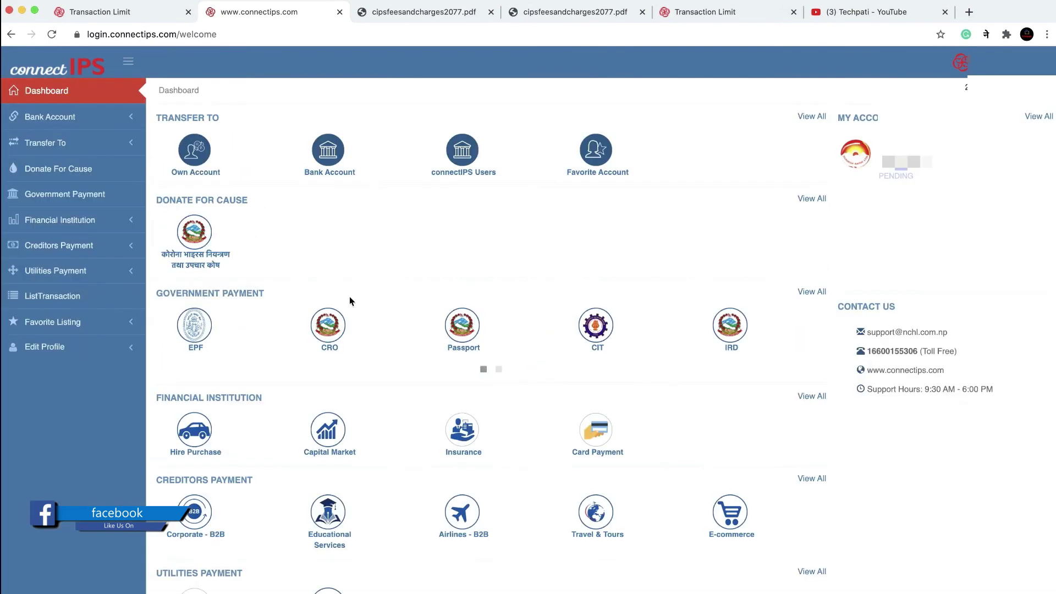
scroll(329, 385, "down", 1)
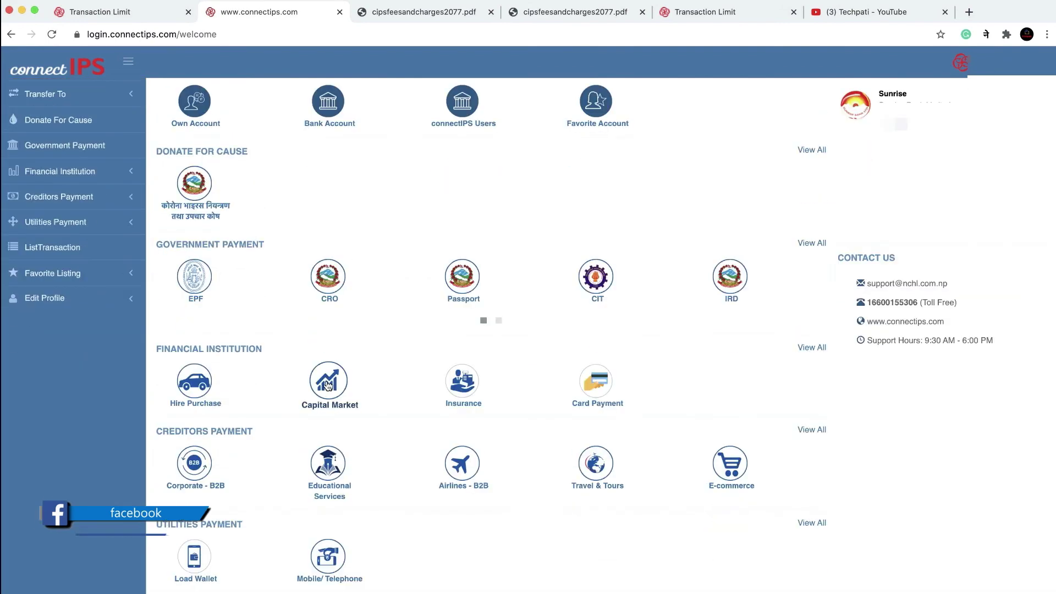
left_click(329, 385)
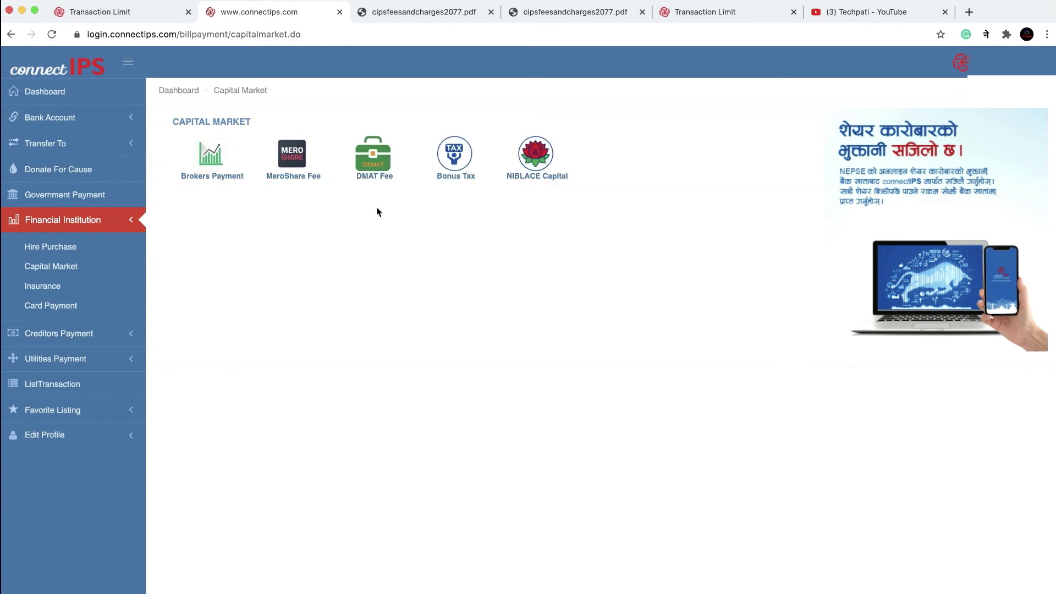
left_click(378, 161)
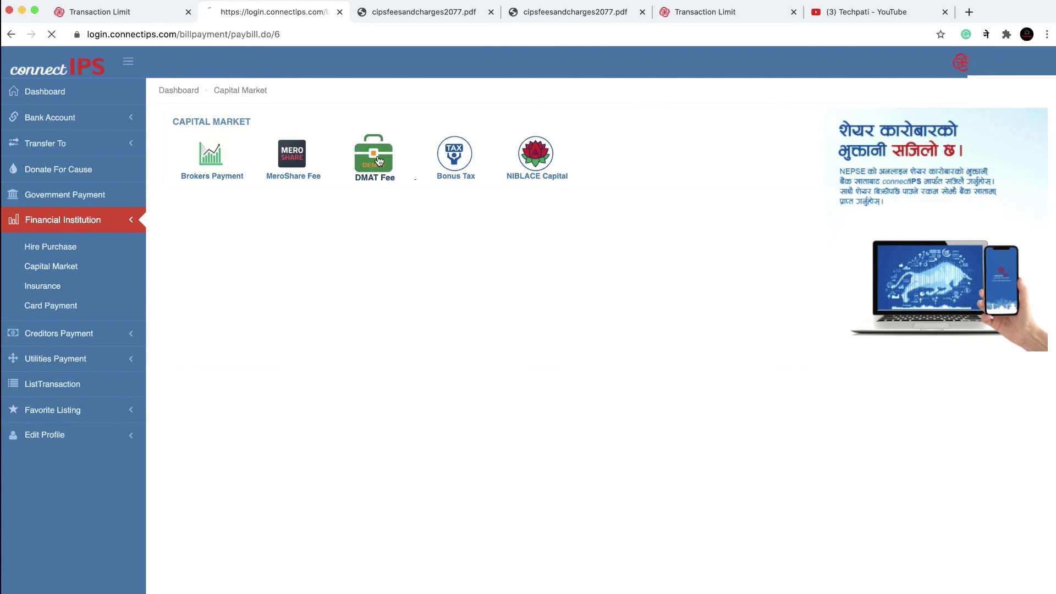
left_click(380, 176)
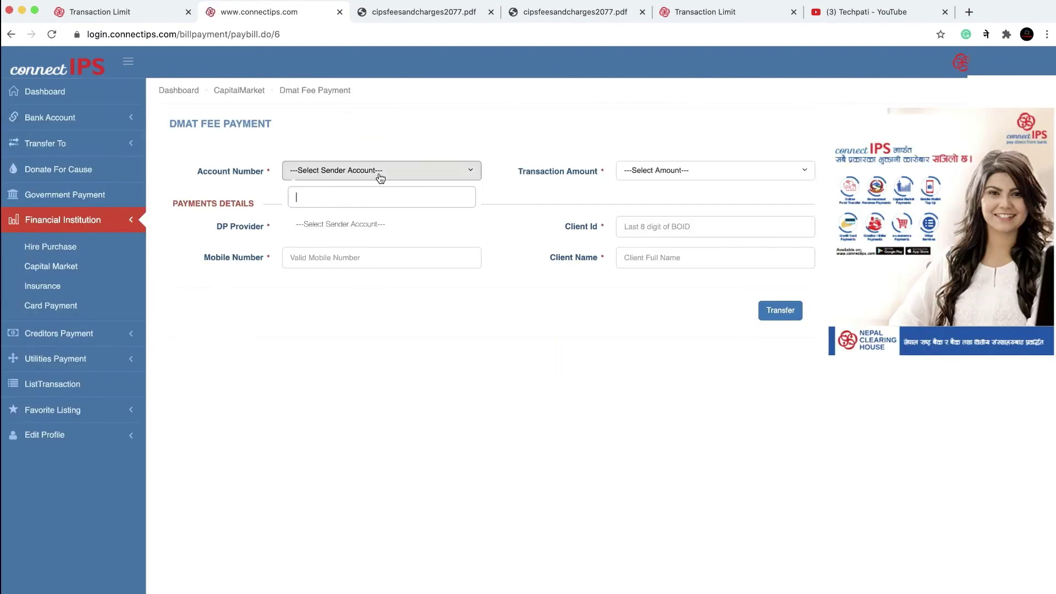
left_click(396, 353)
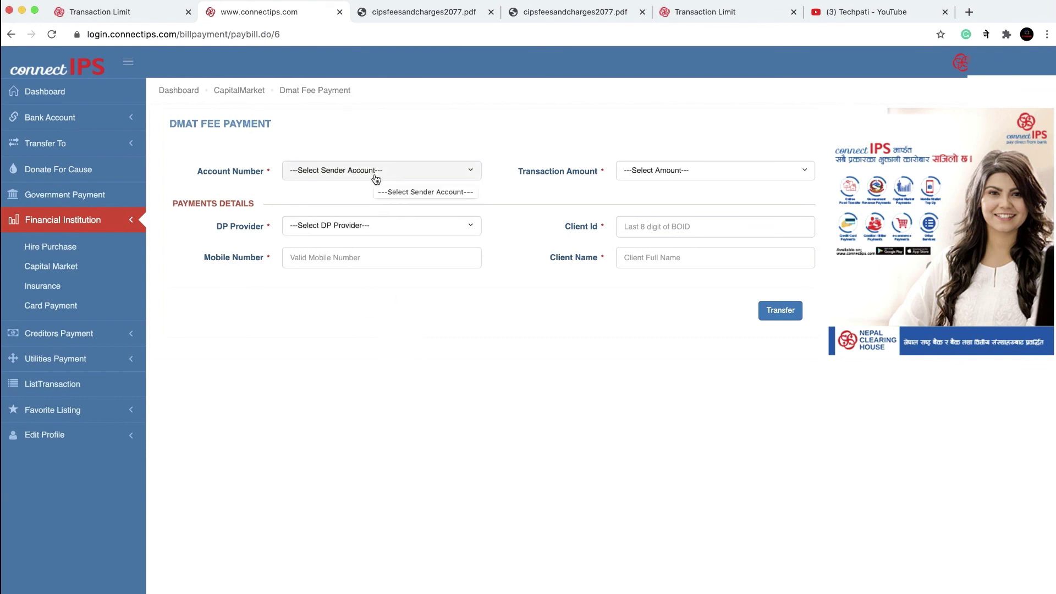
left_click(374, 175)
left_click(345, 308)
left_click(327, 230)
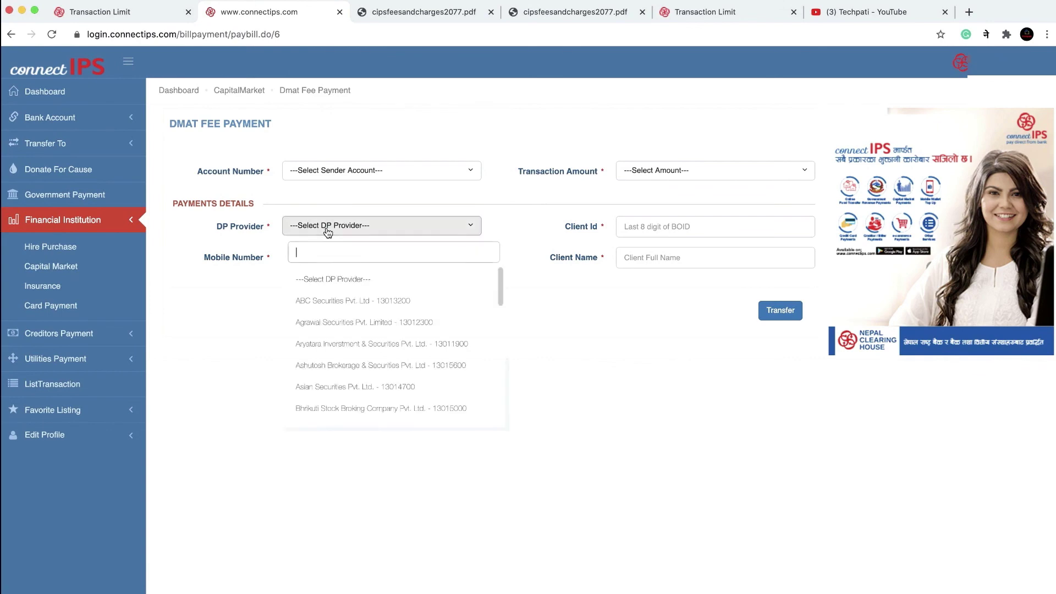
left_click_drag(501, 292, 501, 433)
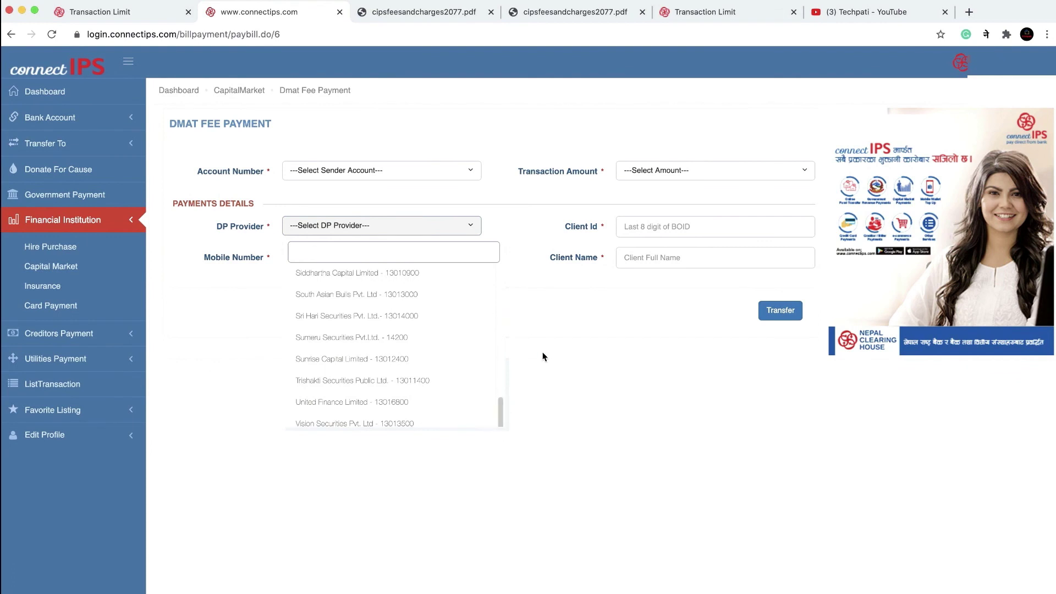
left_click(550, 328)
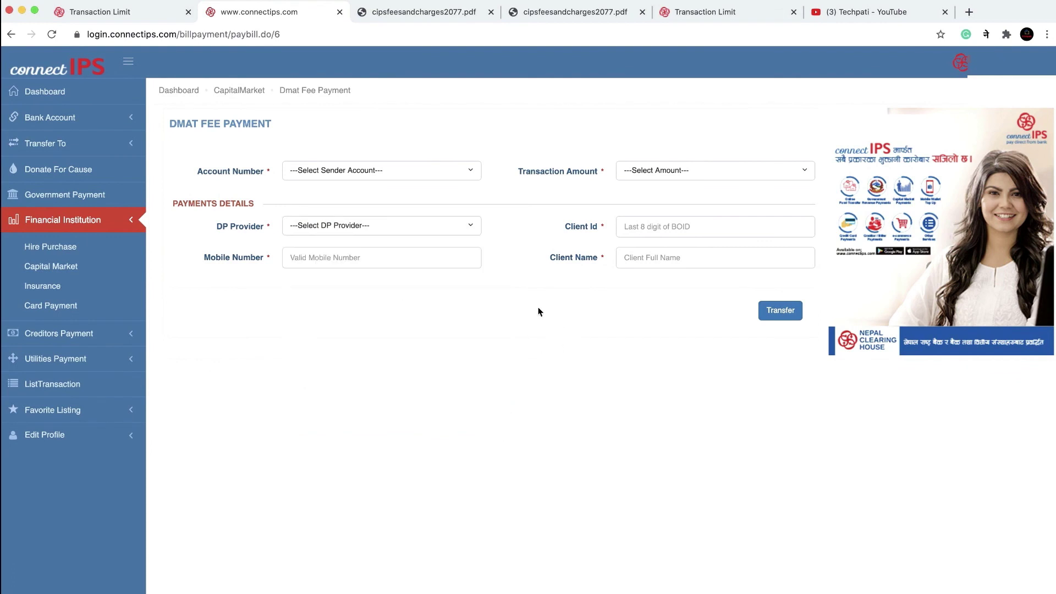
left_click(62, 95)
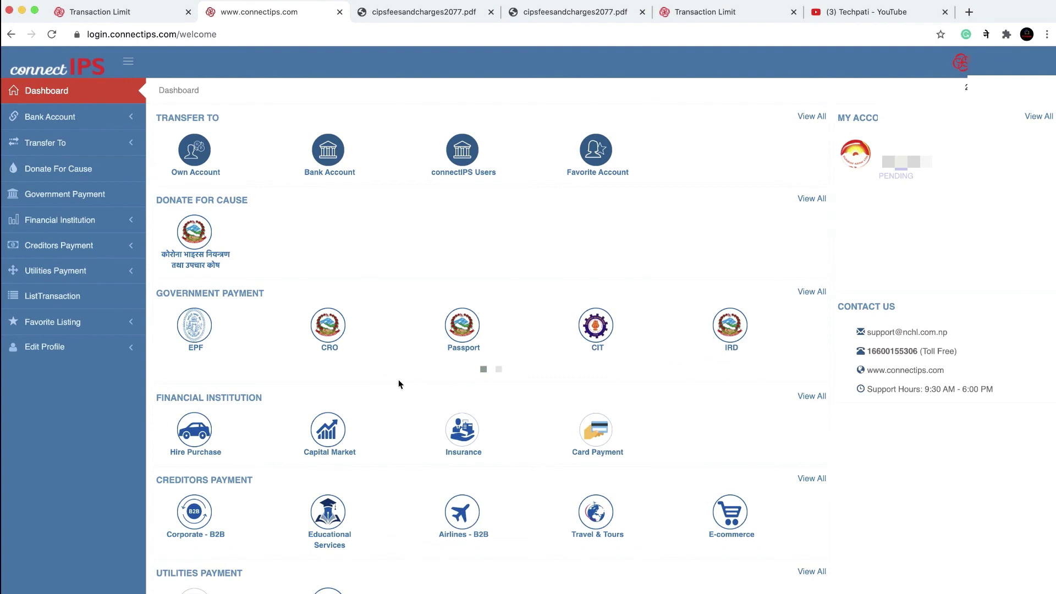
Step: Log out of connectIPS, close its tab, and switch to the Techpati YouTube channel tab
scroll(399, 384, "down", 2)
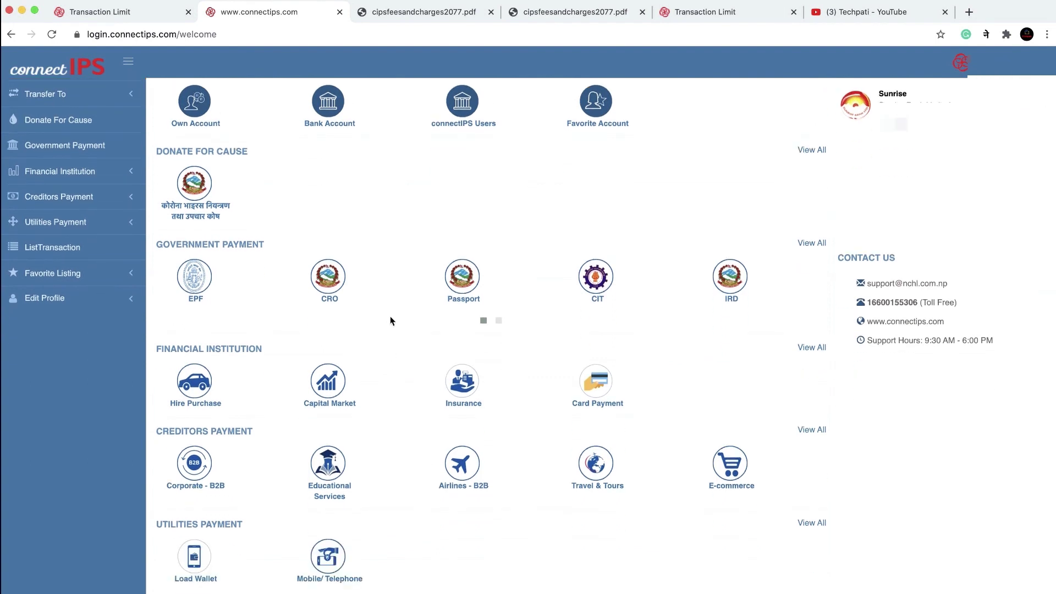
scroll(391, 320, "up", 2)
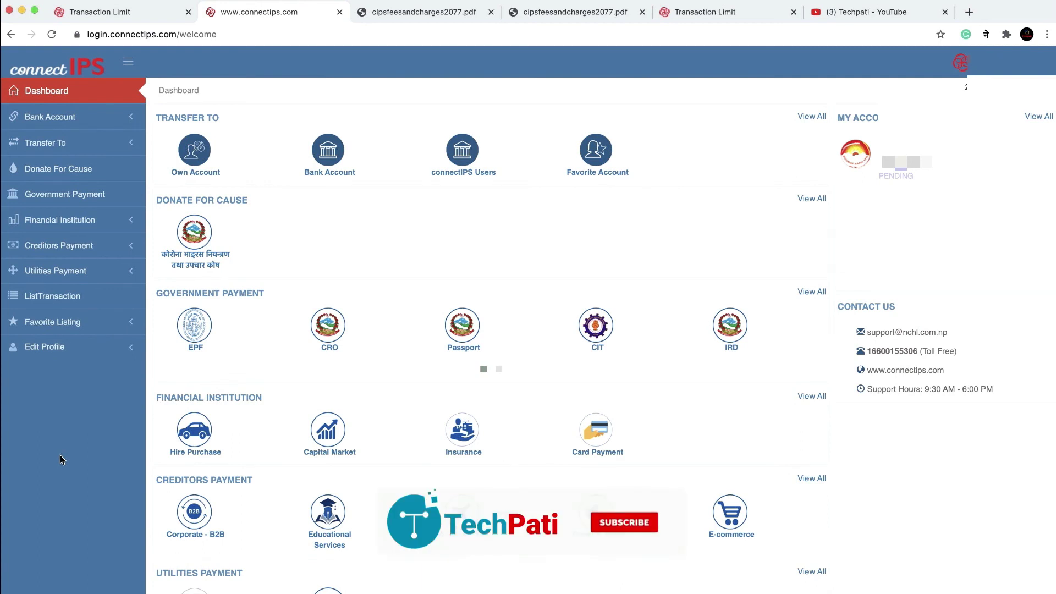
left_click(1018, 62)
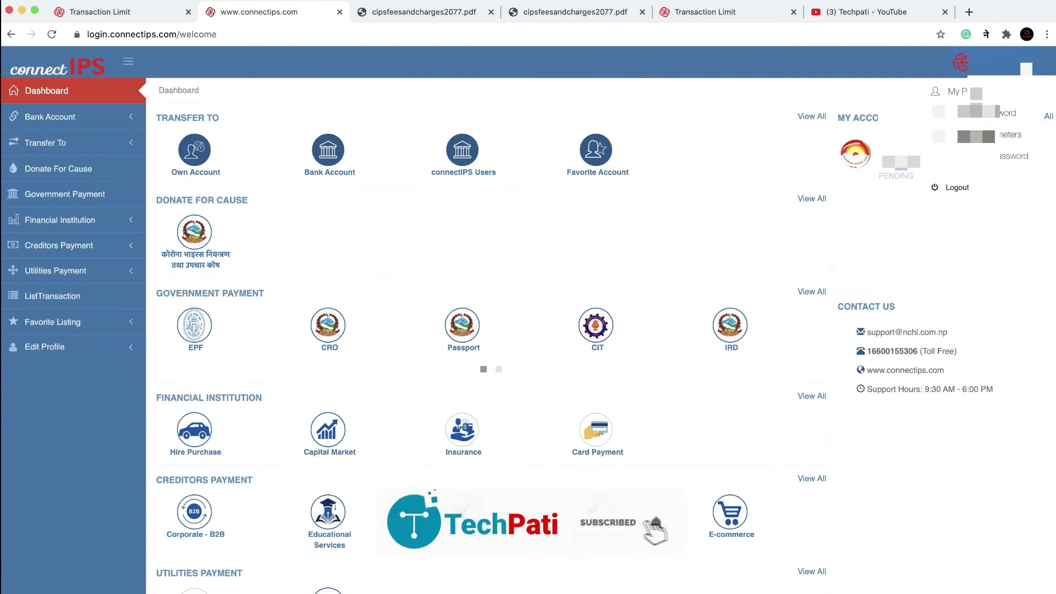
left_click(957, 188)
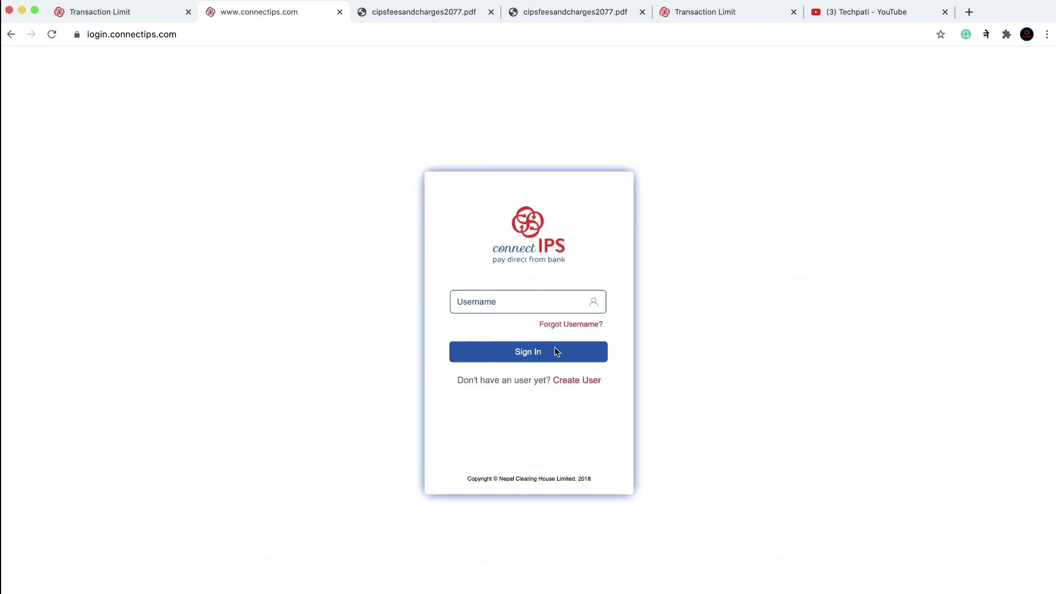
left_click(339, 12)
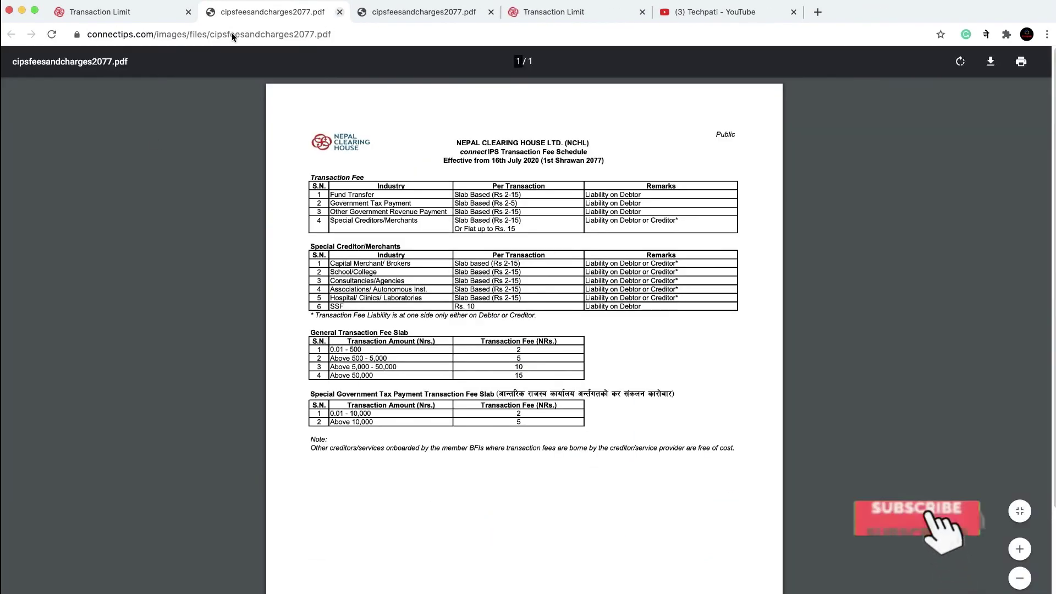
left_click(696, 12)
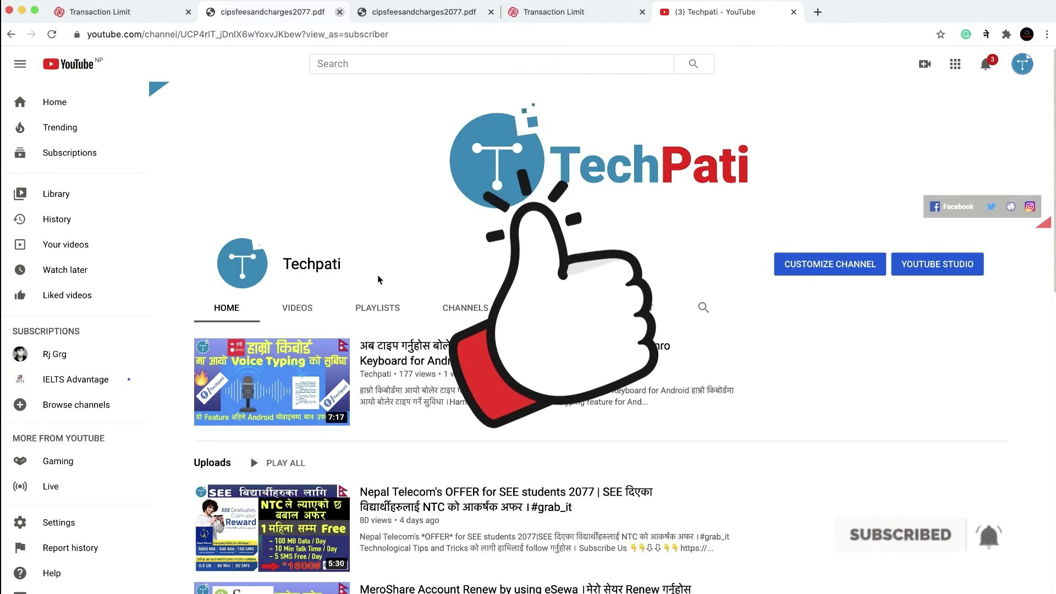